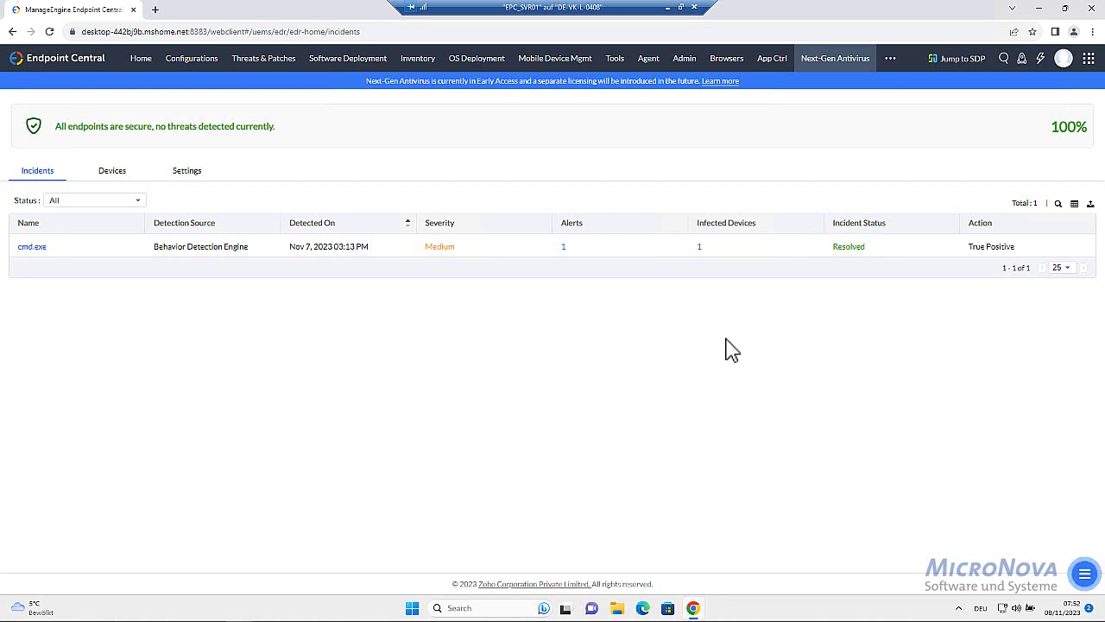
- Review the protected devices in Next-Gen Antivirus and open the form for adding an exclusion
left_click(121, 181)
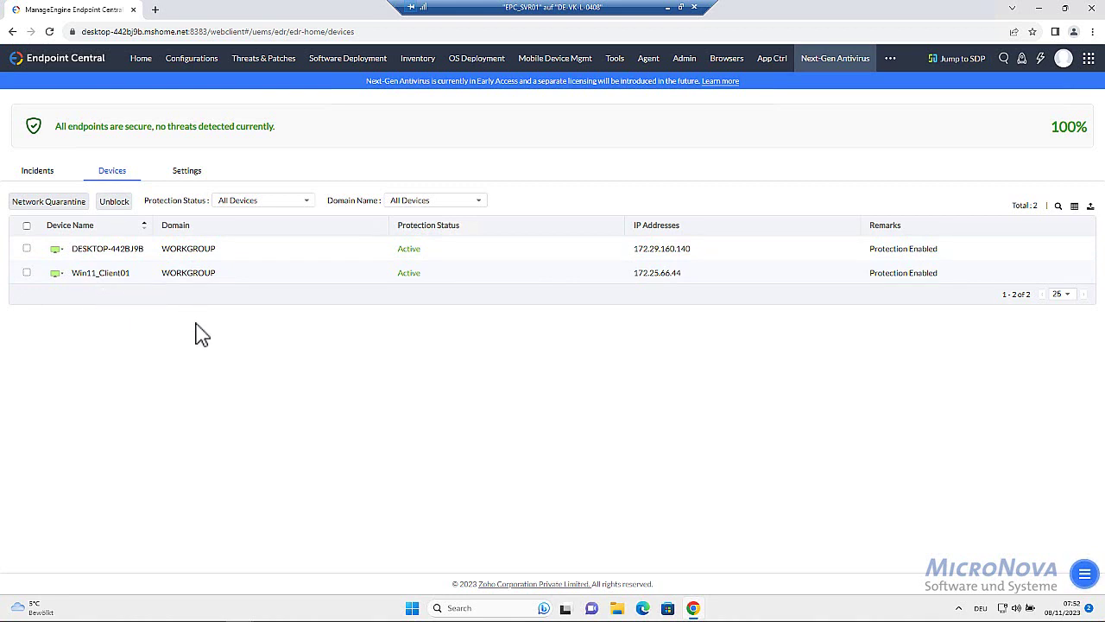
left_click(186, 175)
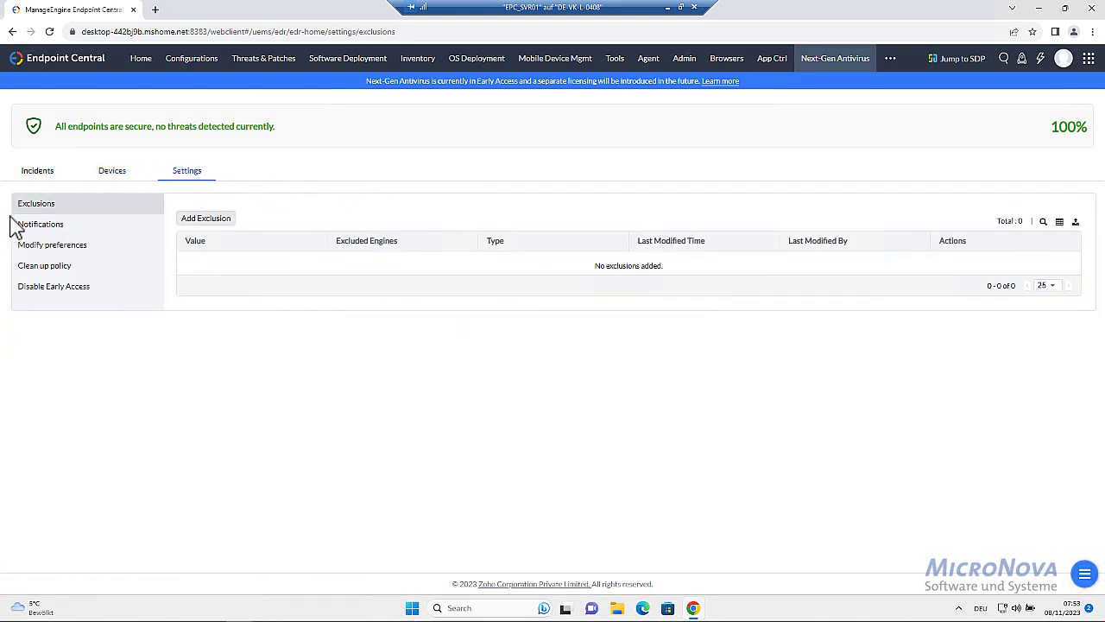
left_click(211, 223)
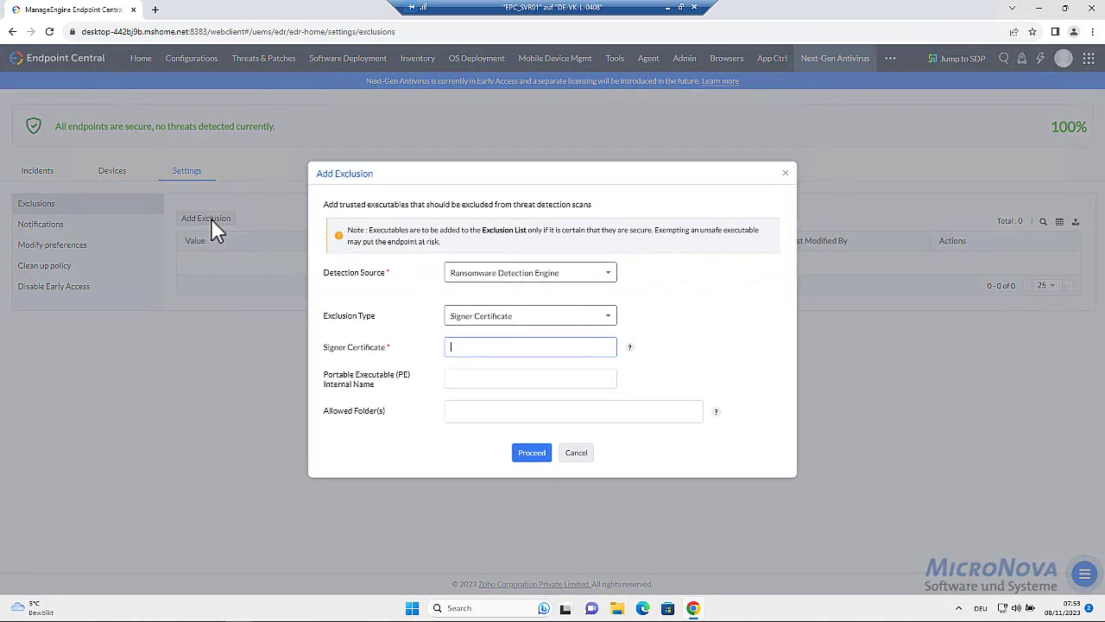
- Examine the available detection sources and exclusion types for a new exclusion
left_click(590, 275)
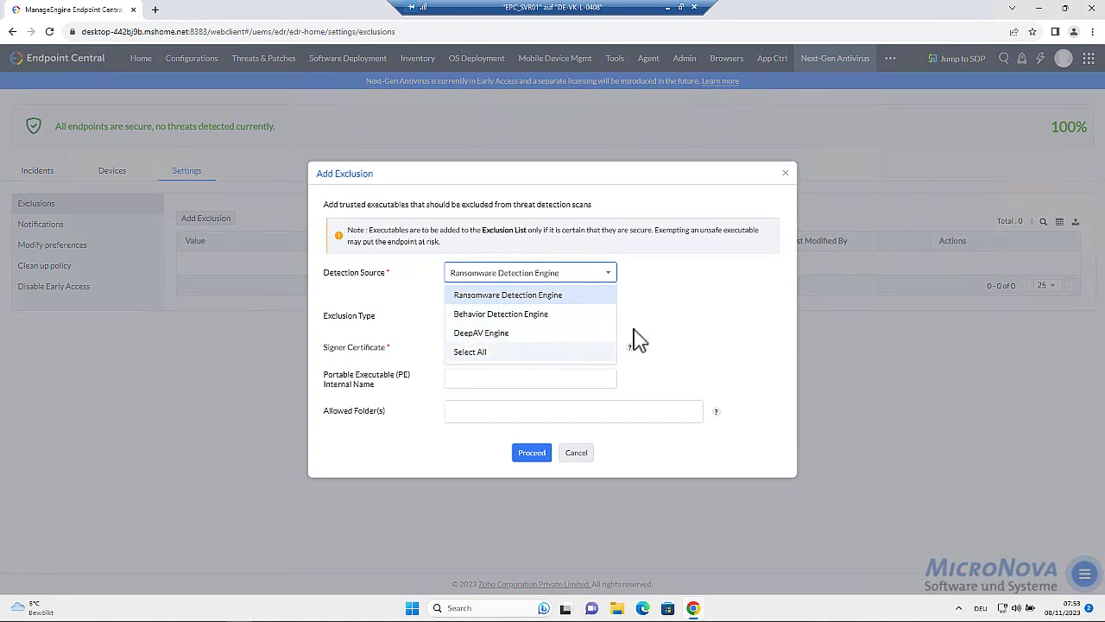
left_click(682, 298)
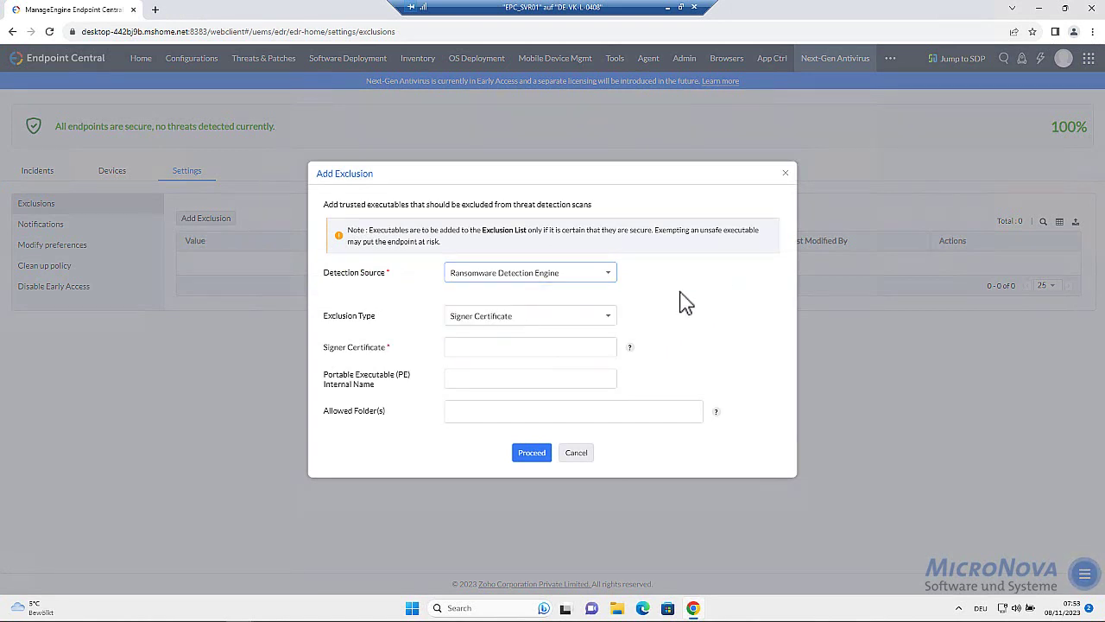
left_click(571, 330)
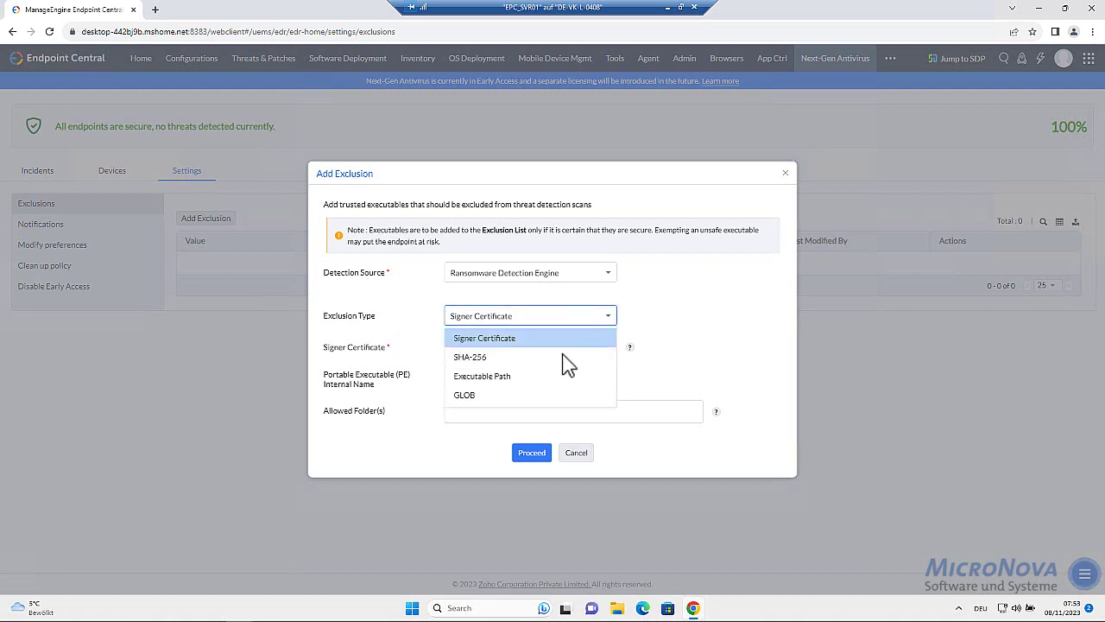
left_click(659, 278)
- Choose Behavior Detection Engine as the exclusion's detection source and examine its available exclusion types
left_click(610, 281)
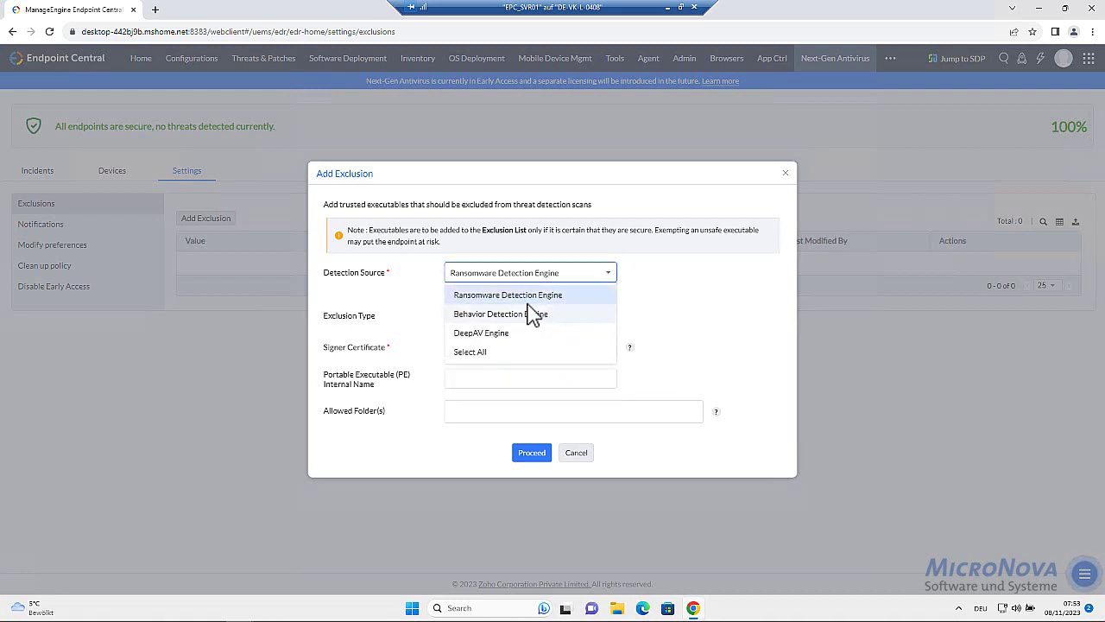
left_click(531, 318)
left_click(534, 322)
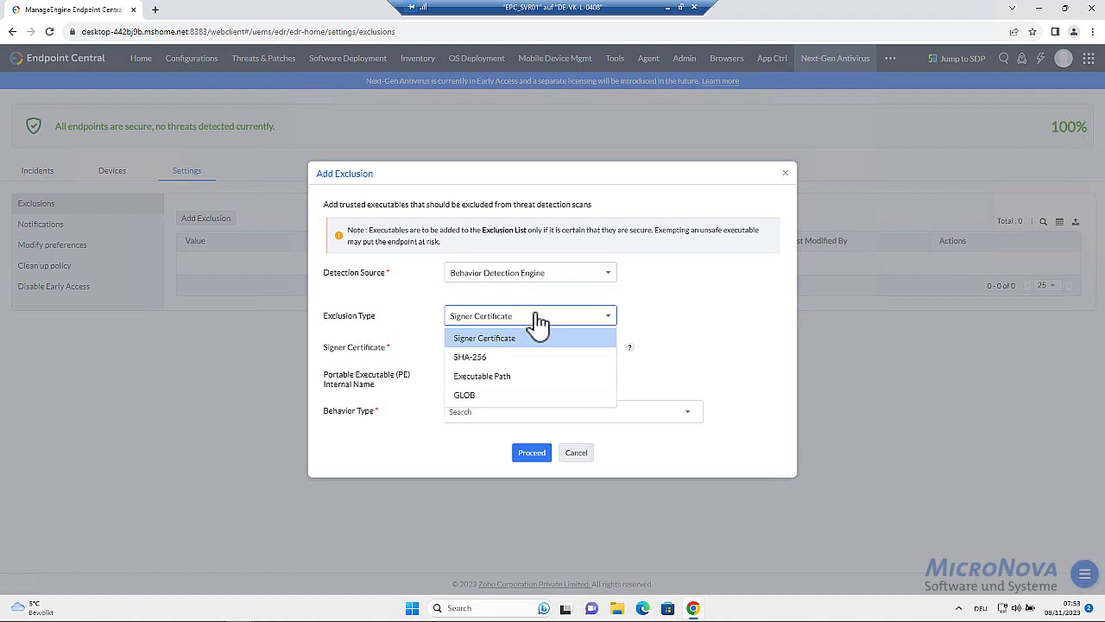
left_click(663, 279)
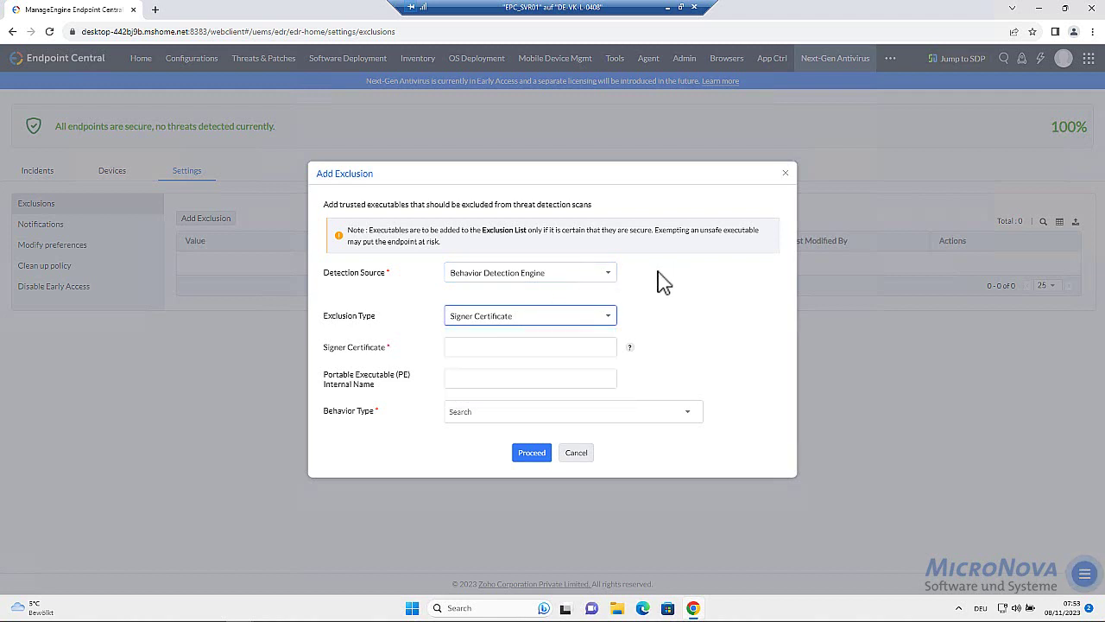
- Compare the exclusion fields for all detection sources and for Ransomware Detection Engine, and discard the exclusion
left_click(557, 273)
left_click(505, 355)
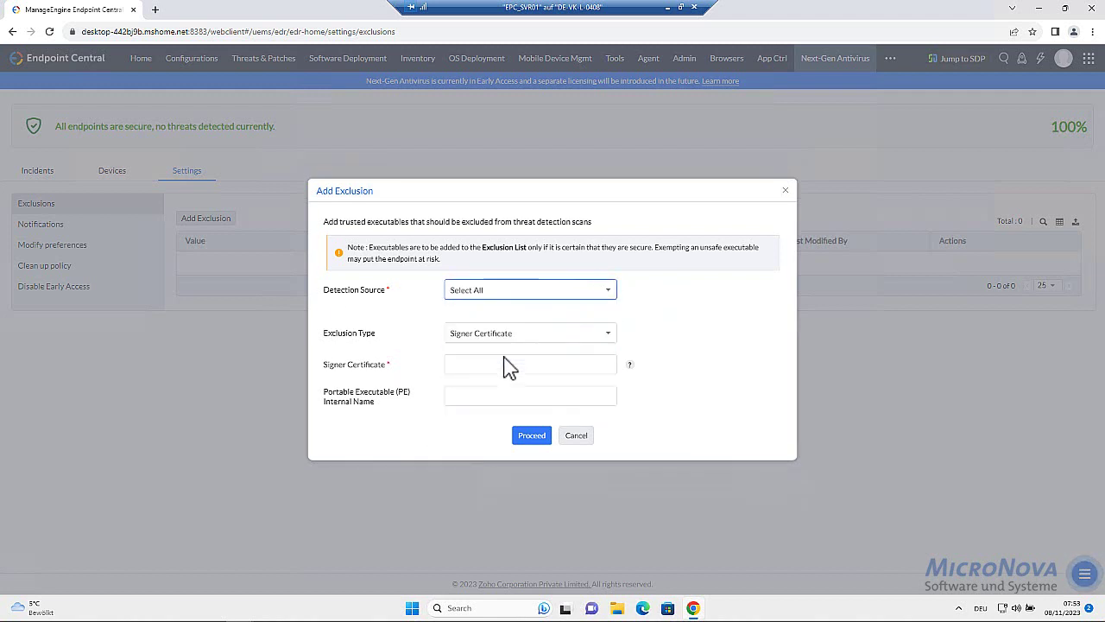
left_click(560, 292)
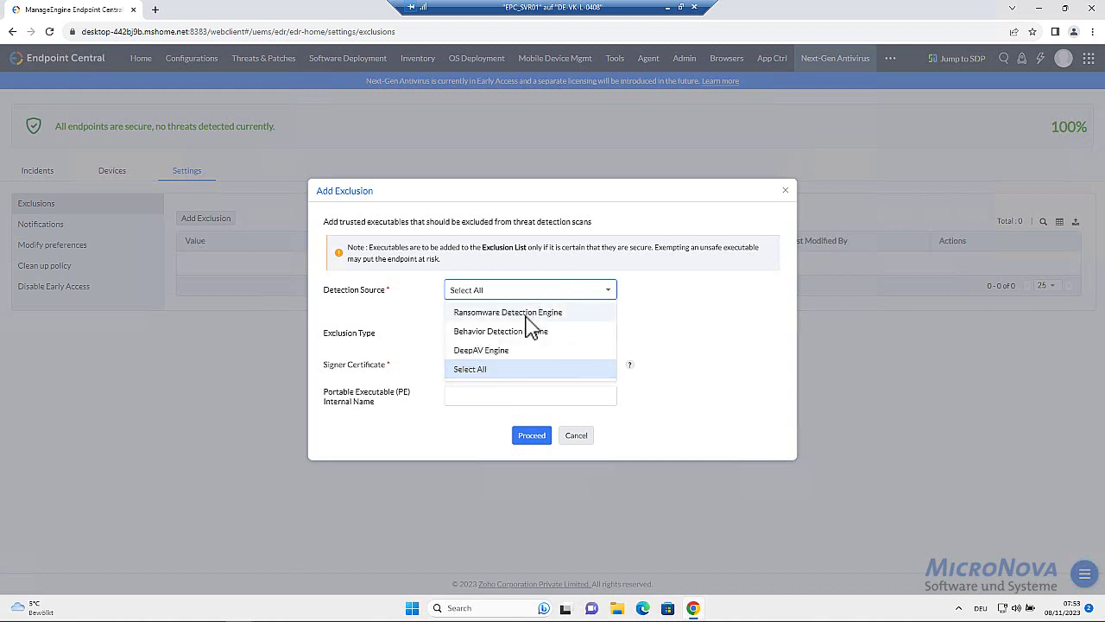
left_click(537, 312)
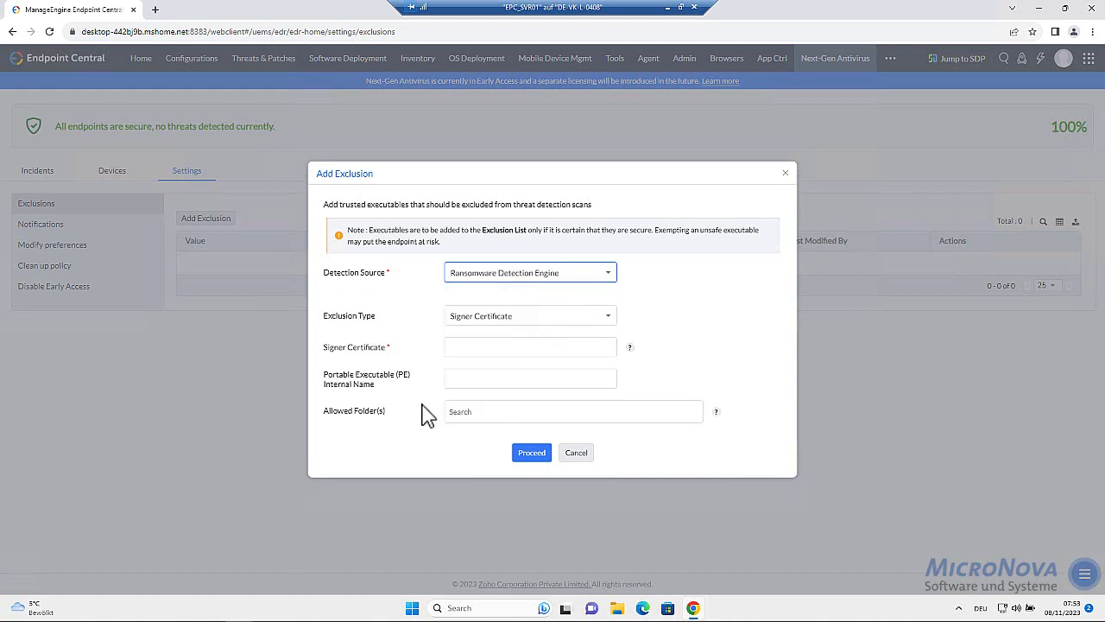
left_click(576, 453)
- Review the admin and endpoint notification settings, including the options in their configuration form, without saving changes
left_click(62, 230)
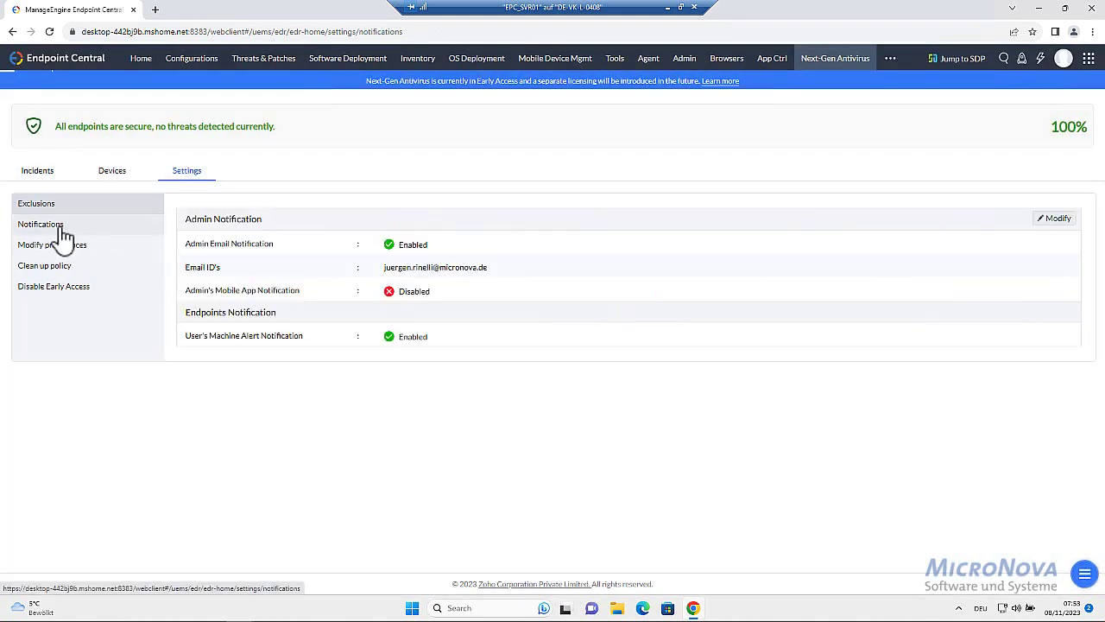
left_click(50, 211)
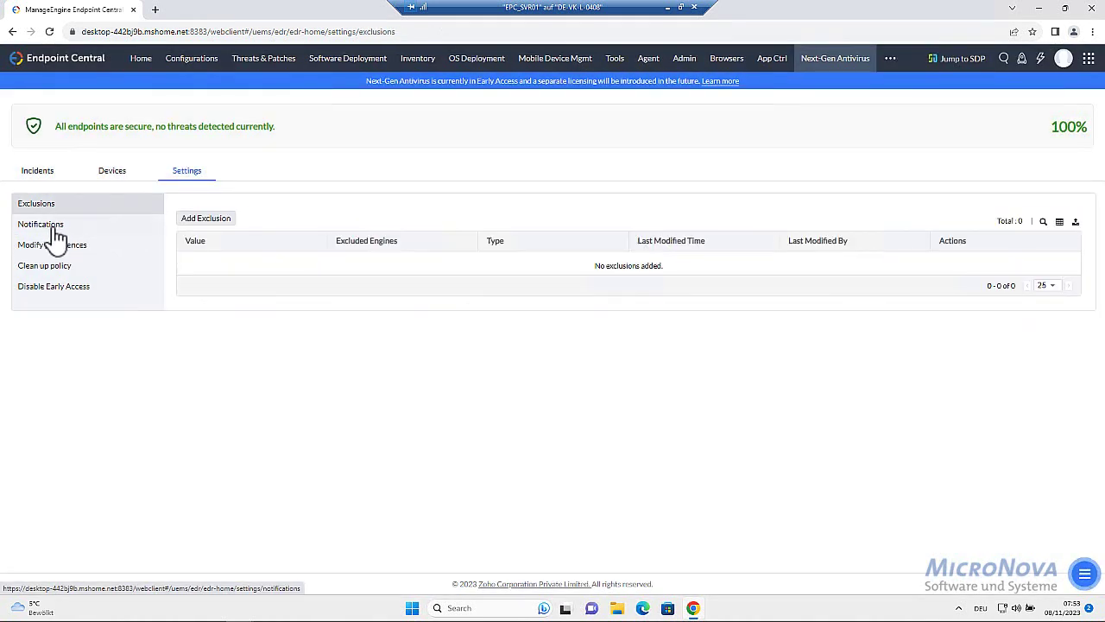
left_click(57, 228)
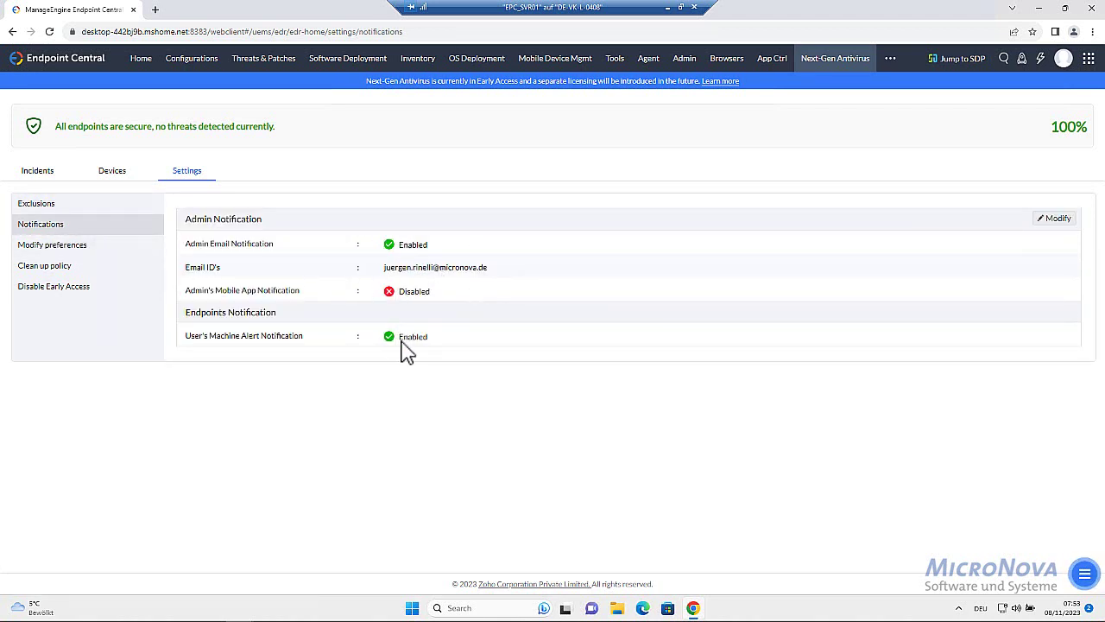
left_click(1059, 222)
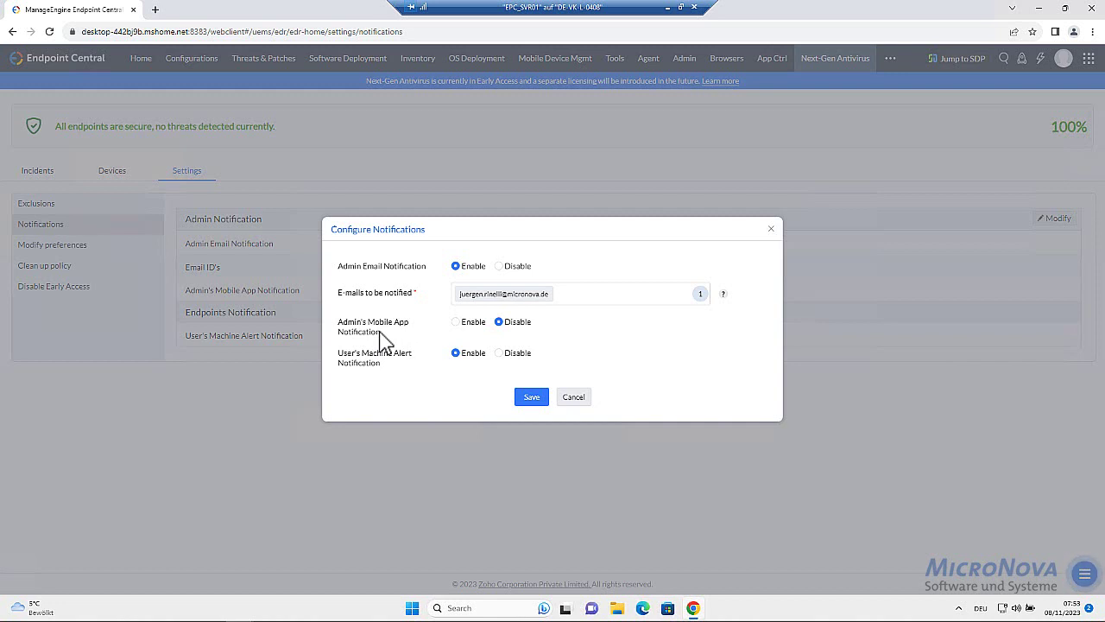
left_click(573, 396)
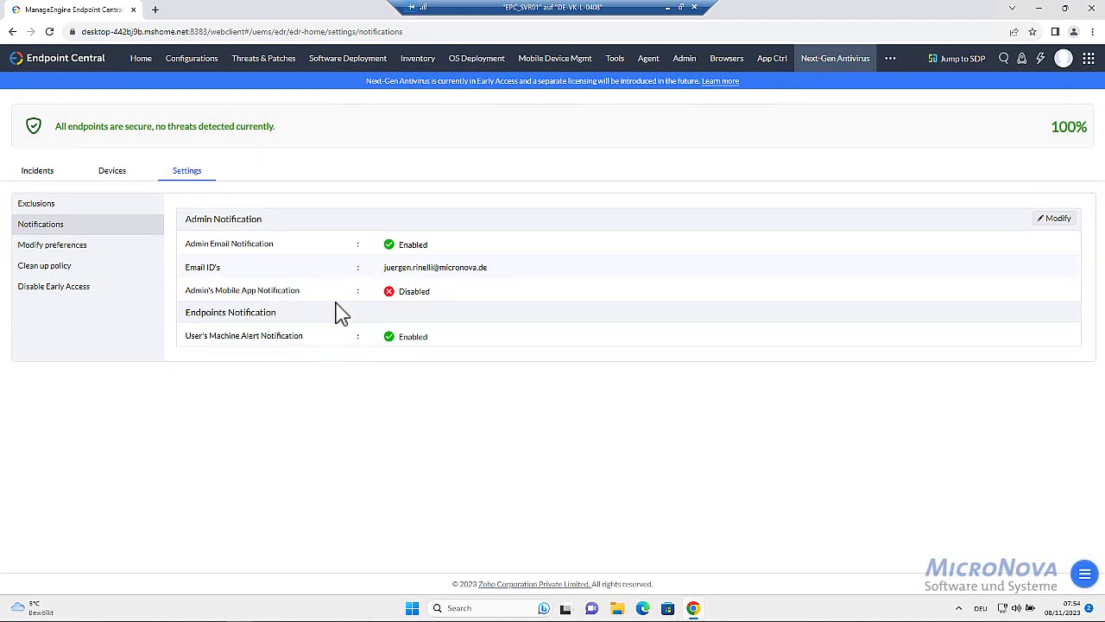
- Examine the detection engine preferences, the incident retention policy and the Disable Early Access option
left_click(36, 248)
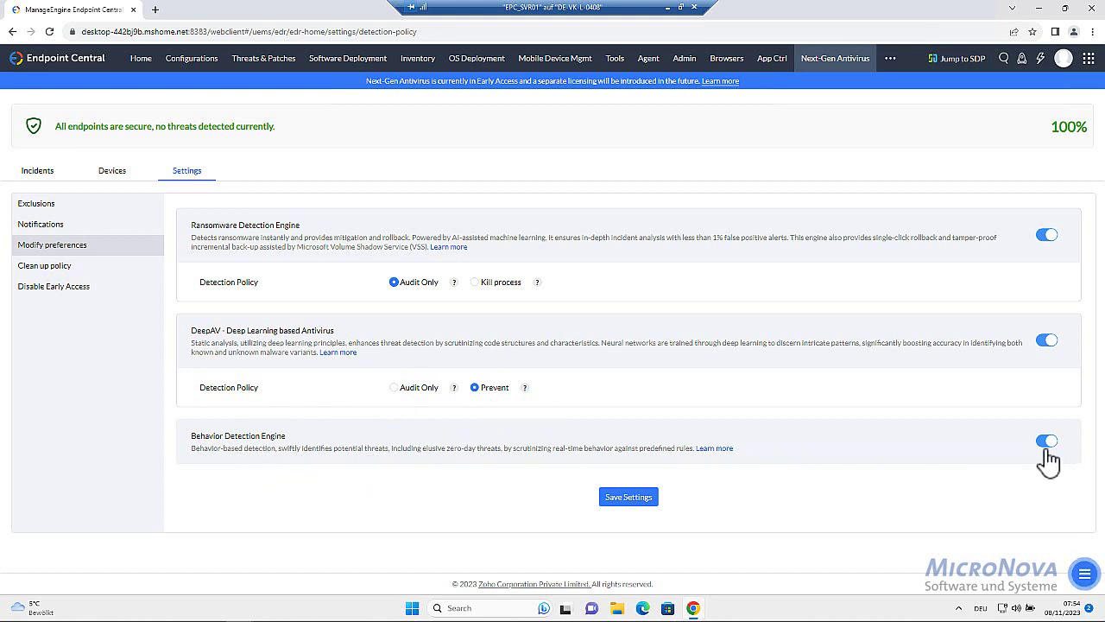
left_click(54, 273)
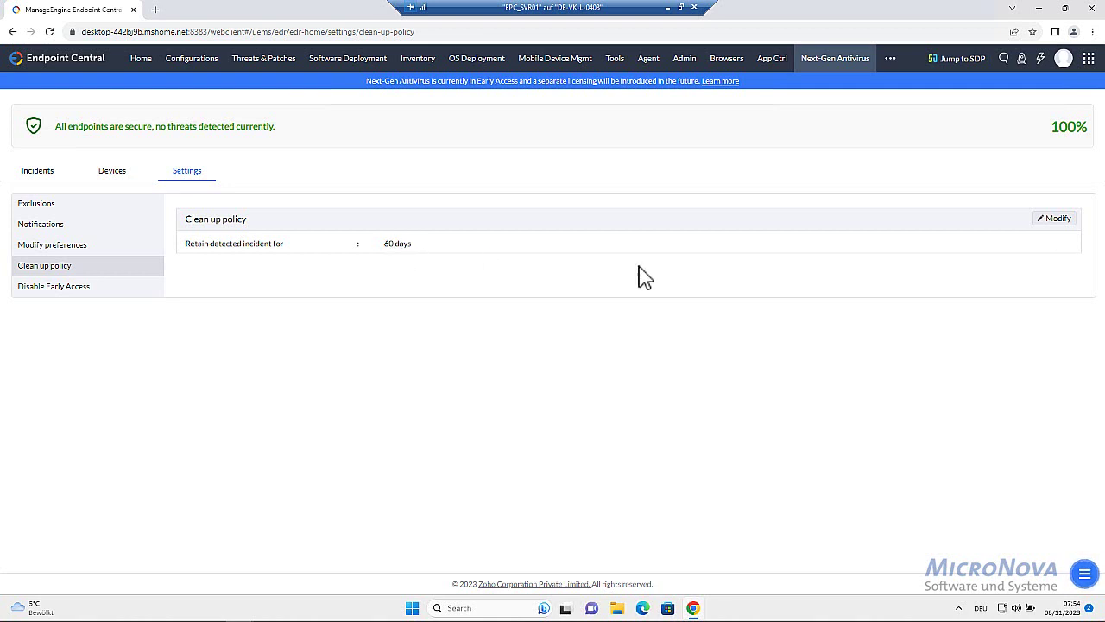
left_click(1056, 223)
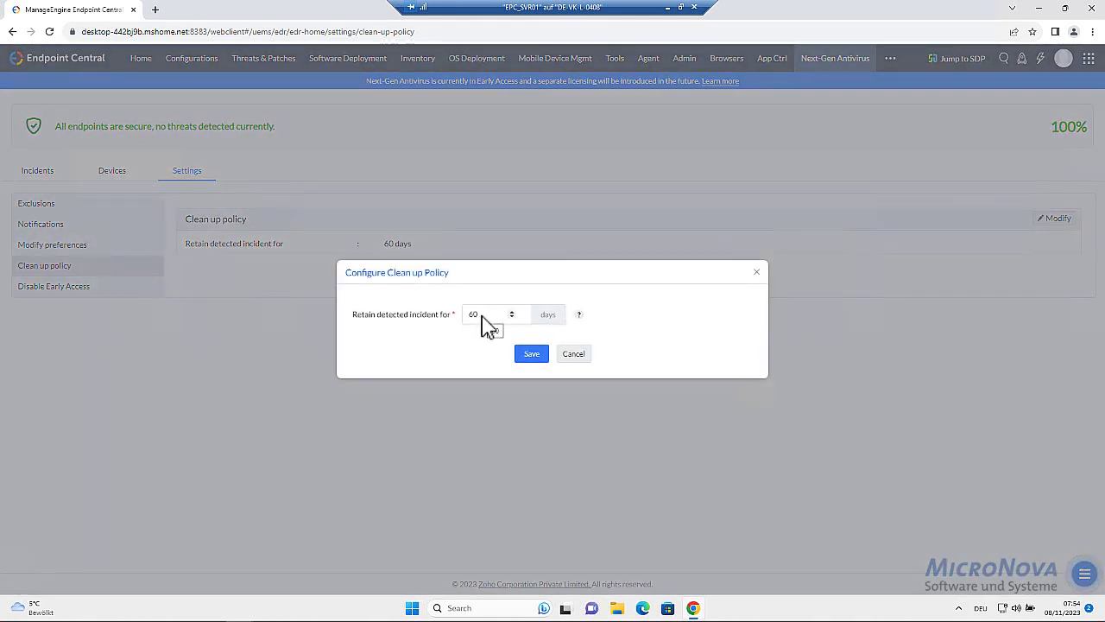
left_click(572, 355)
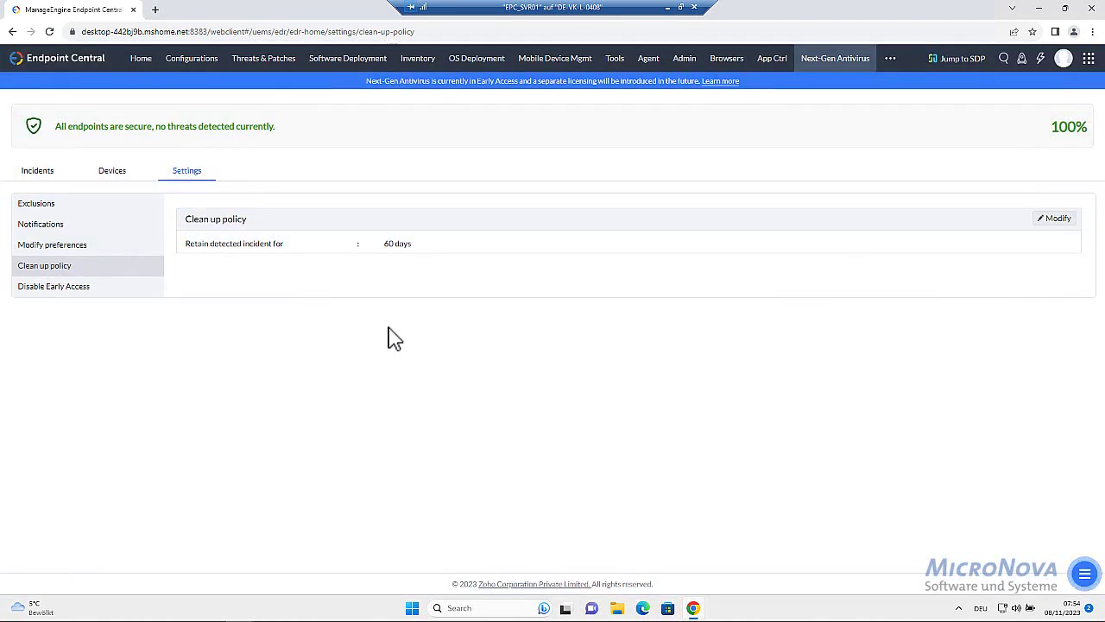
left_click(76, 294)
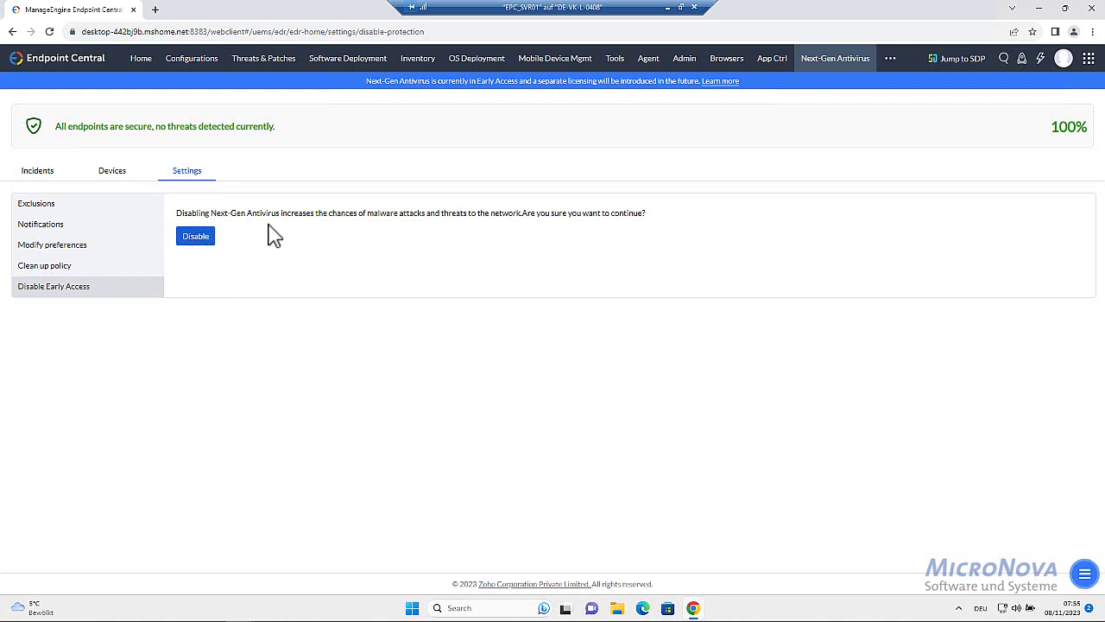
- Recheck the incident list and the clean up policy, and return to the list of protected devices
left_click(41, 188)
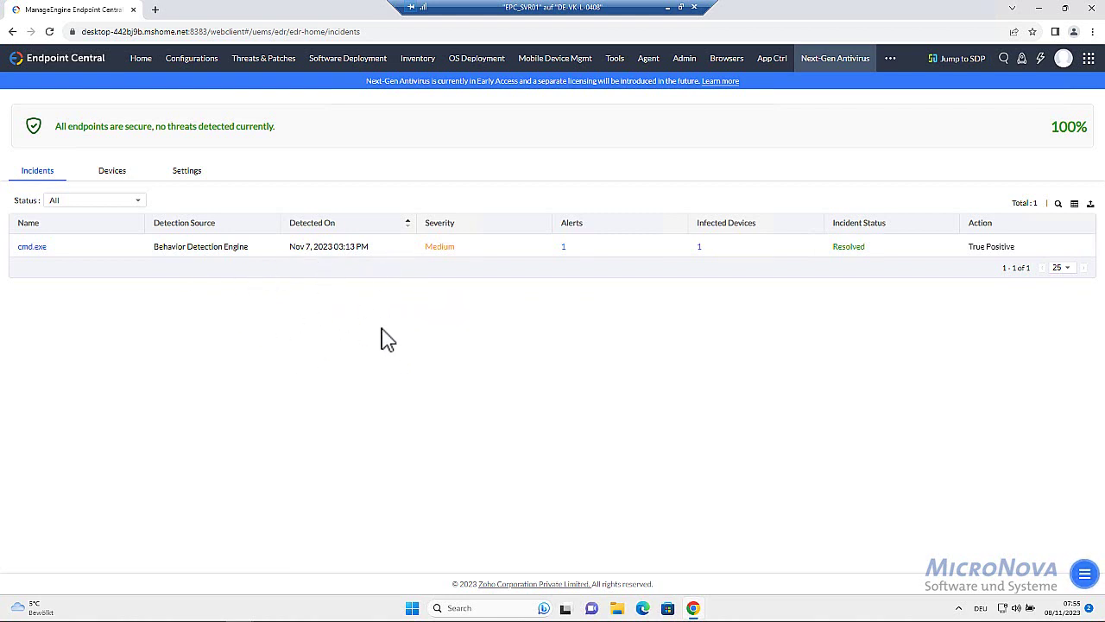
left_click(187, 181)
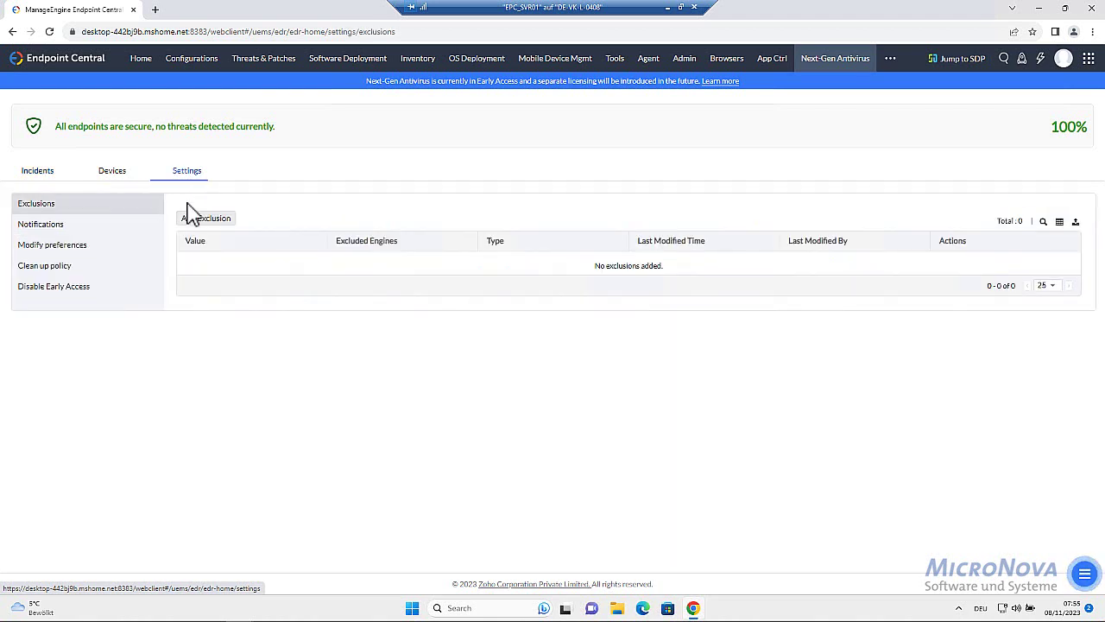
left_click(55, 270)
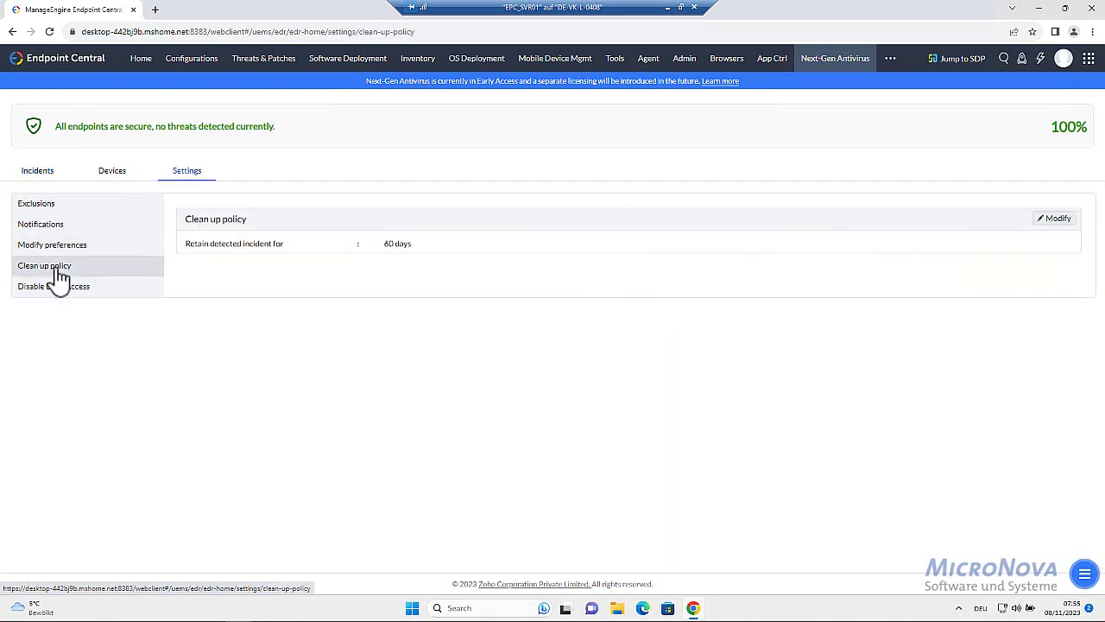
left_click(33, 175)
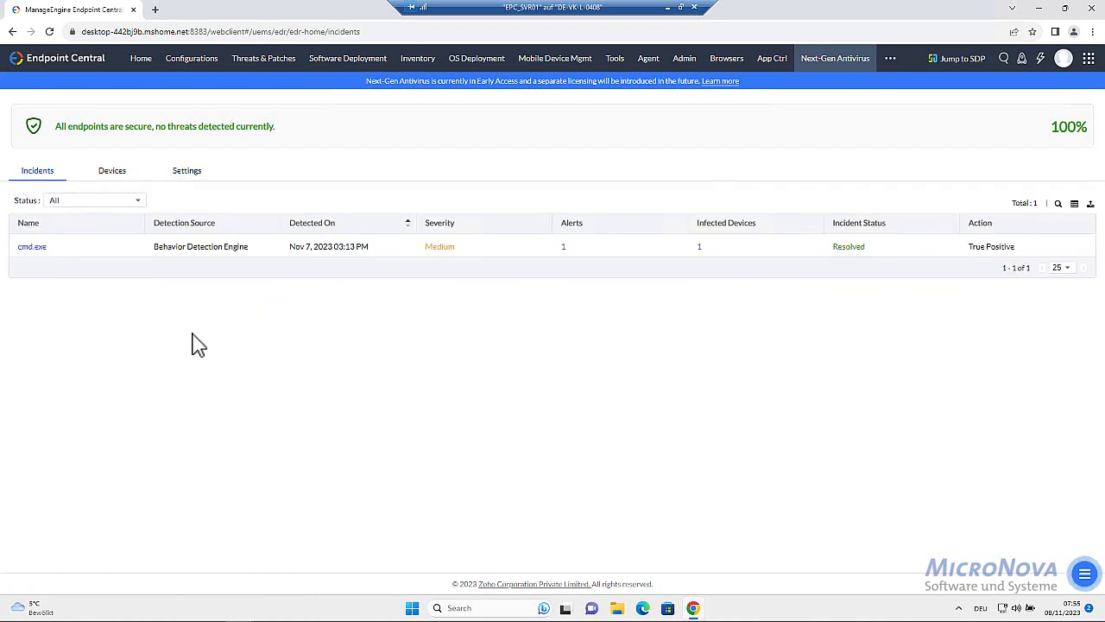
left_click(114, 176)
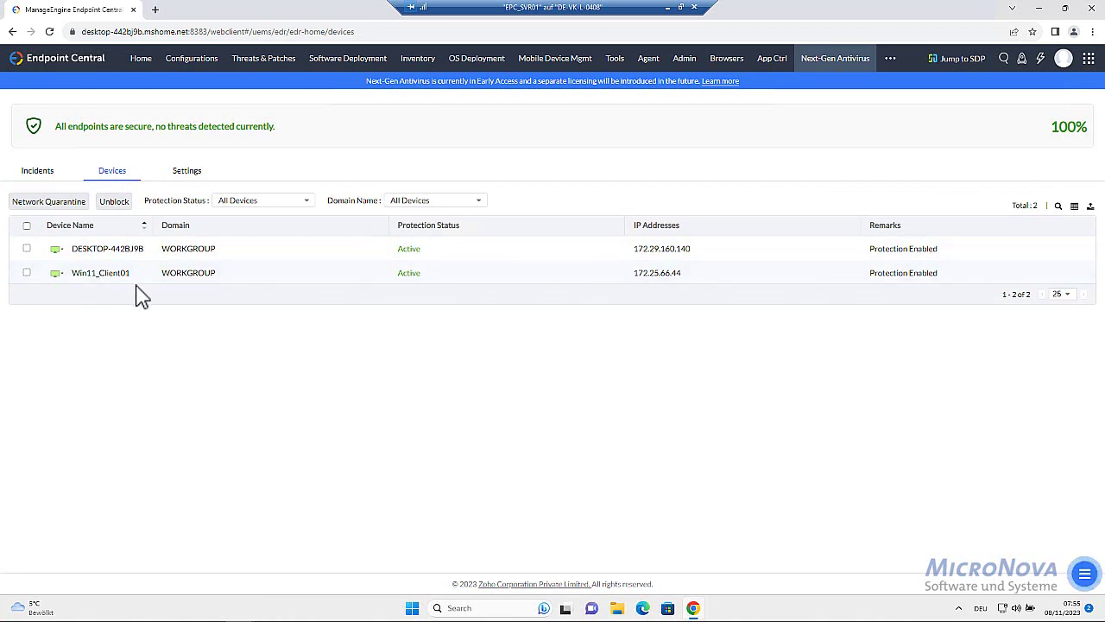
- Switch to the Win11_Client virtual machine and dismiss the OneDrive backup notification
mouse_move(325, 620)
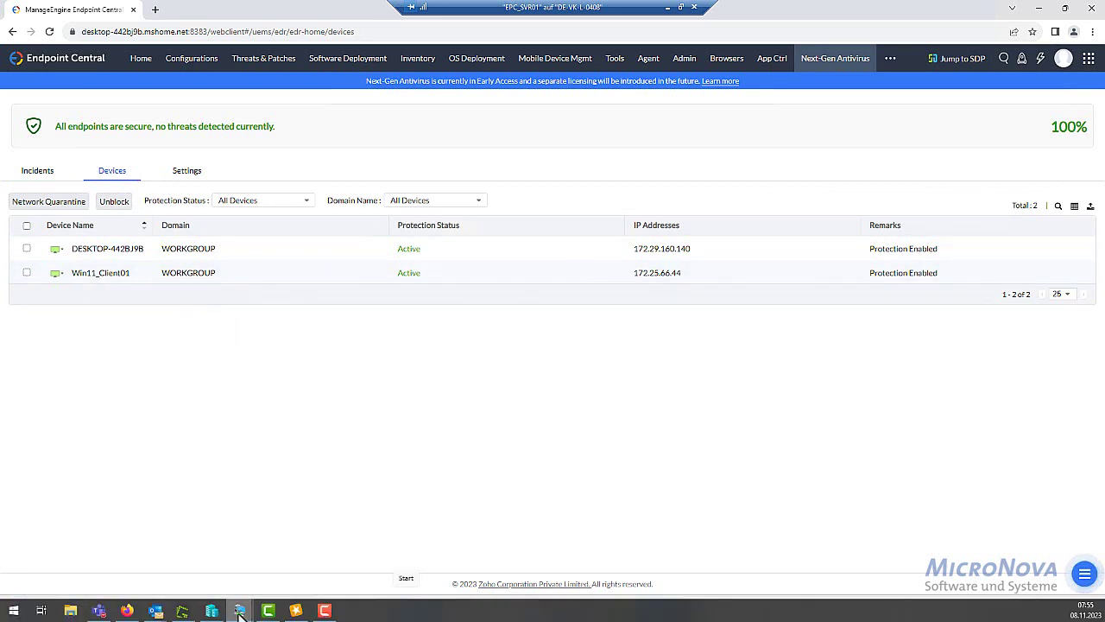
mouse_move(240, 611)
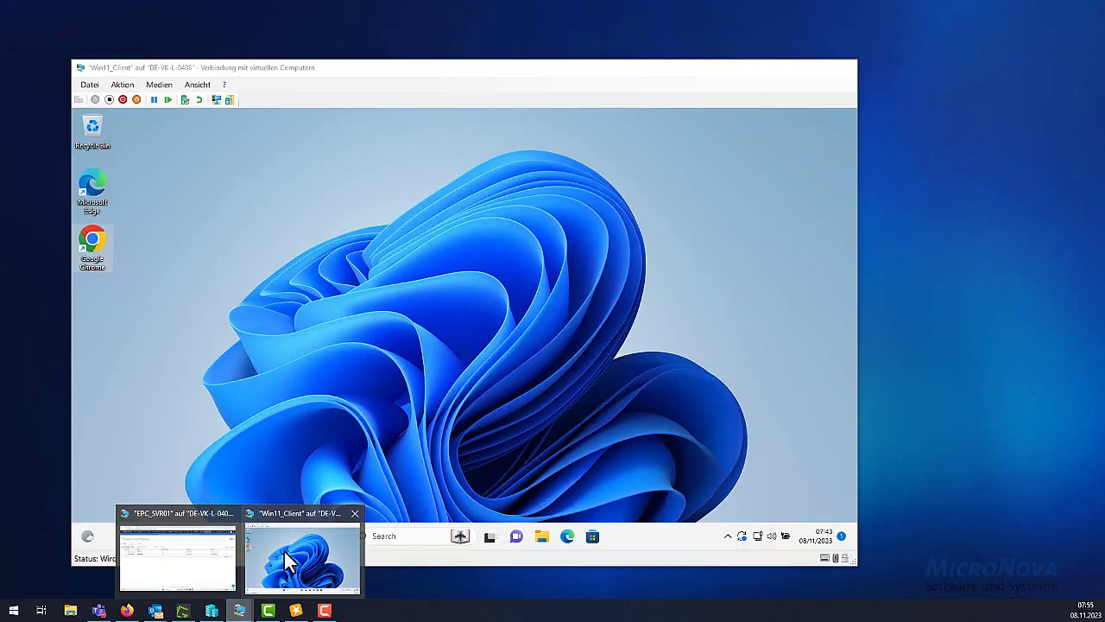
left_click(284, 552)
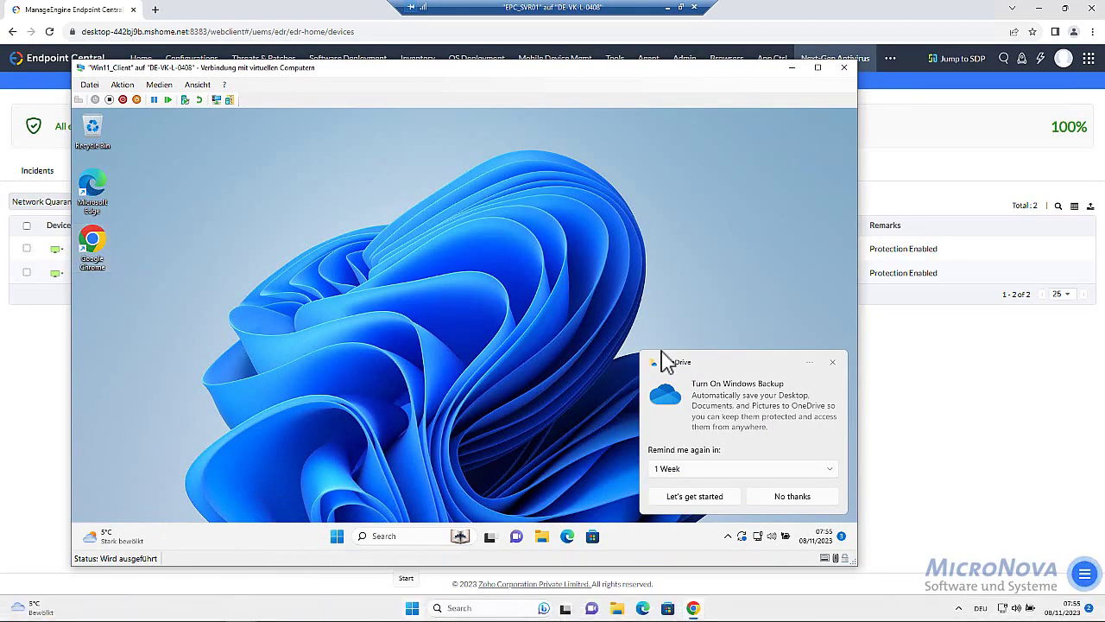
left_click(833, 362)
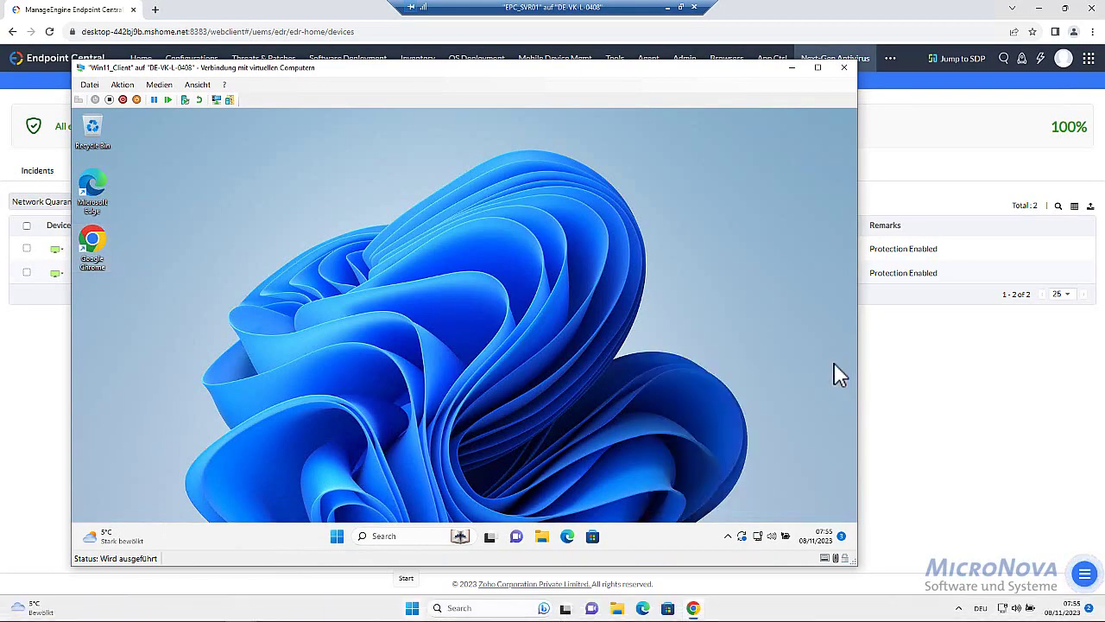
- Search for Windows Security on the Win11_Client machine and open it
left_click(337, 535)
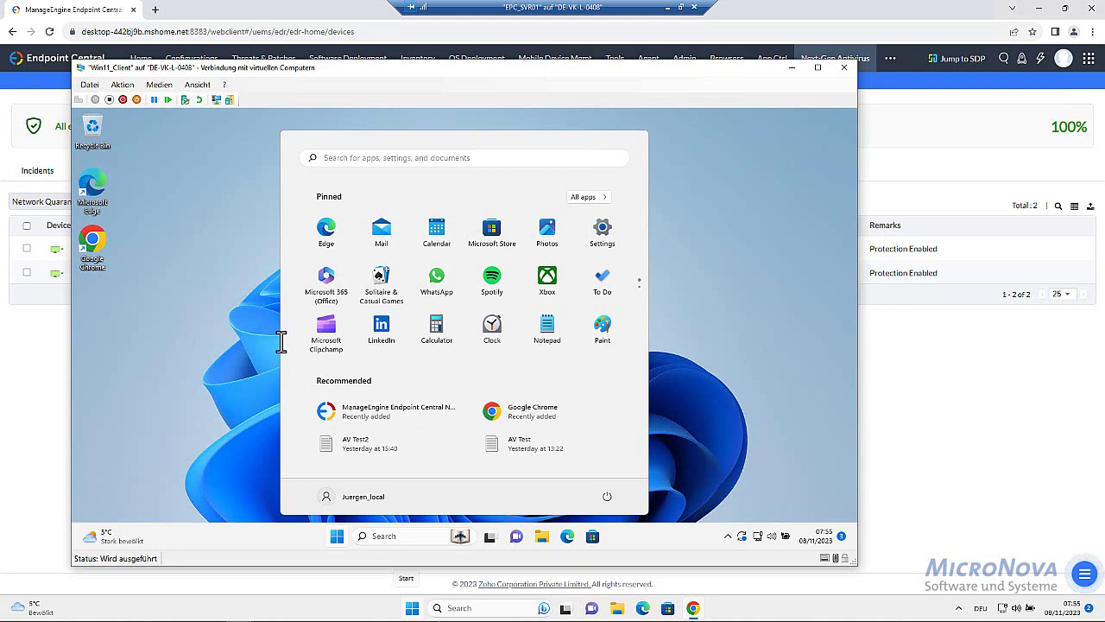
type("wind")
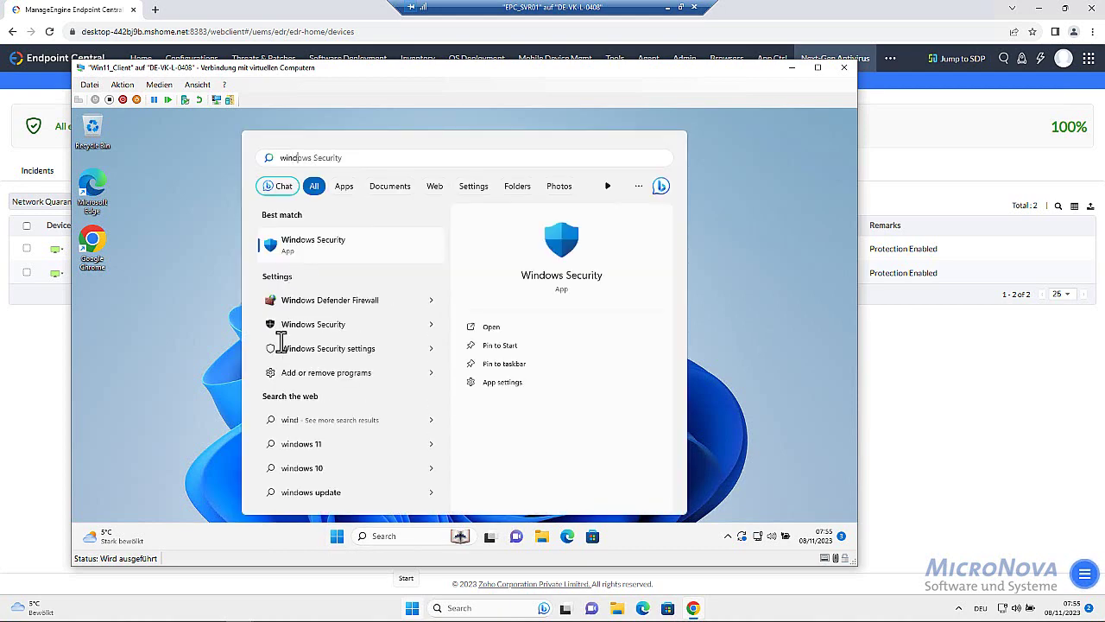
left_click(287, 244)
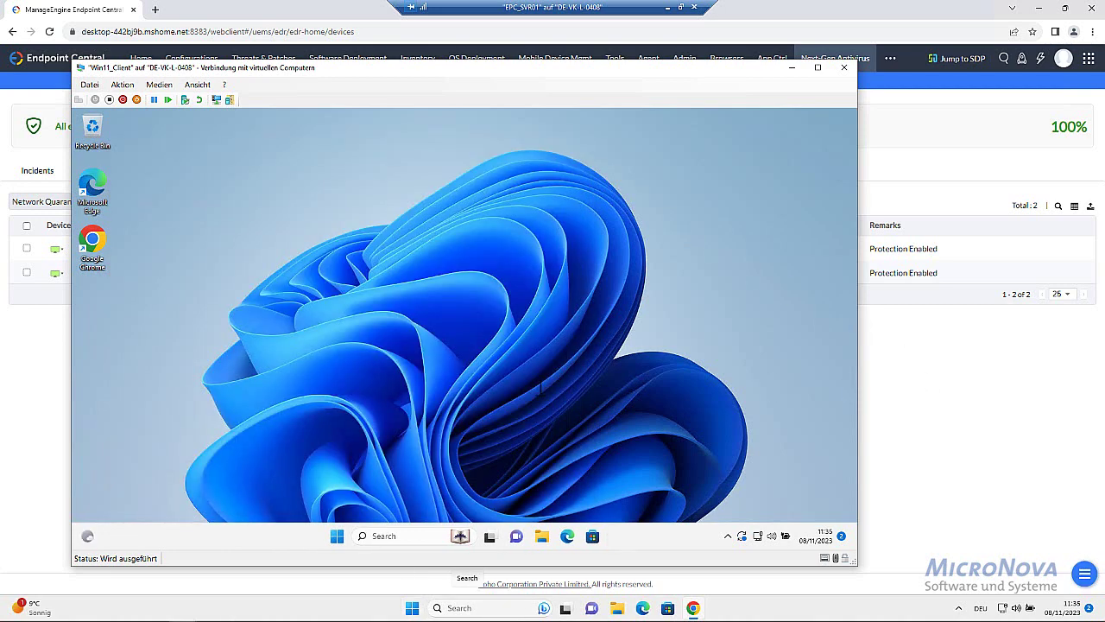
- Open Windows PowerShell on the Win11_Client machine, run choice.exe /m me_edr_sample_detection and answer its prompt with Y
left_click(337, 536)
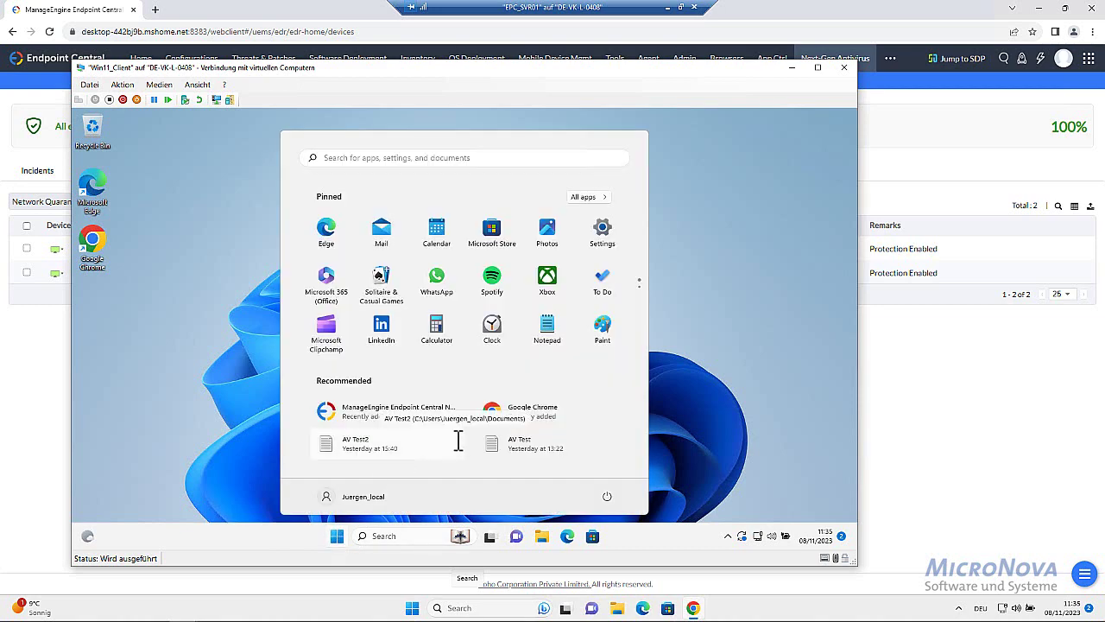
type("power")
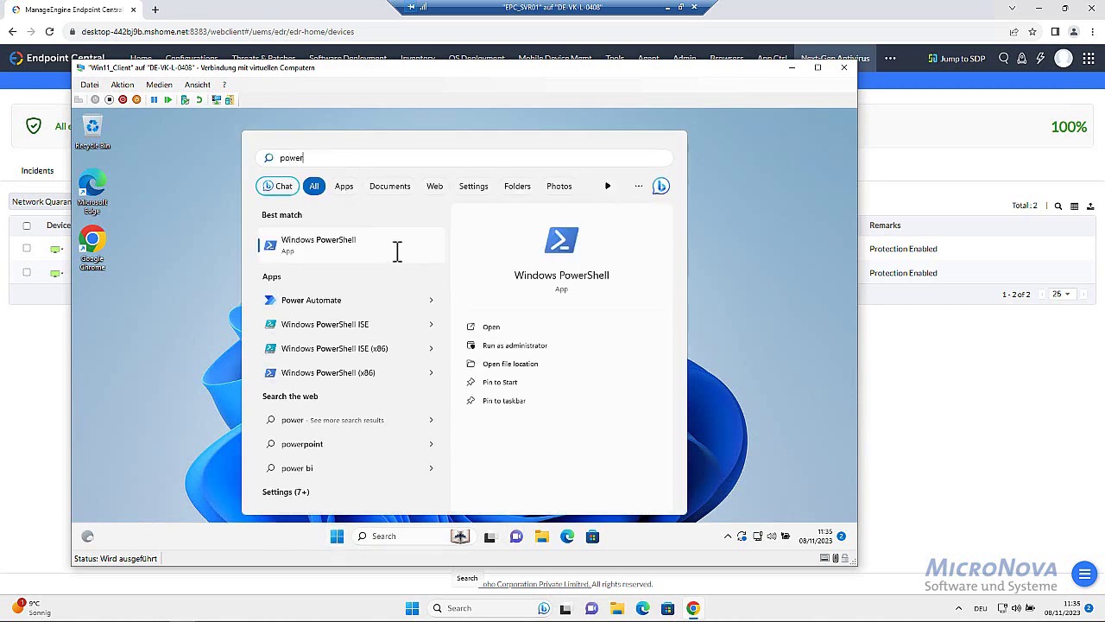
left_click(343, 243)
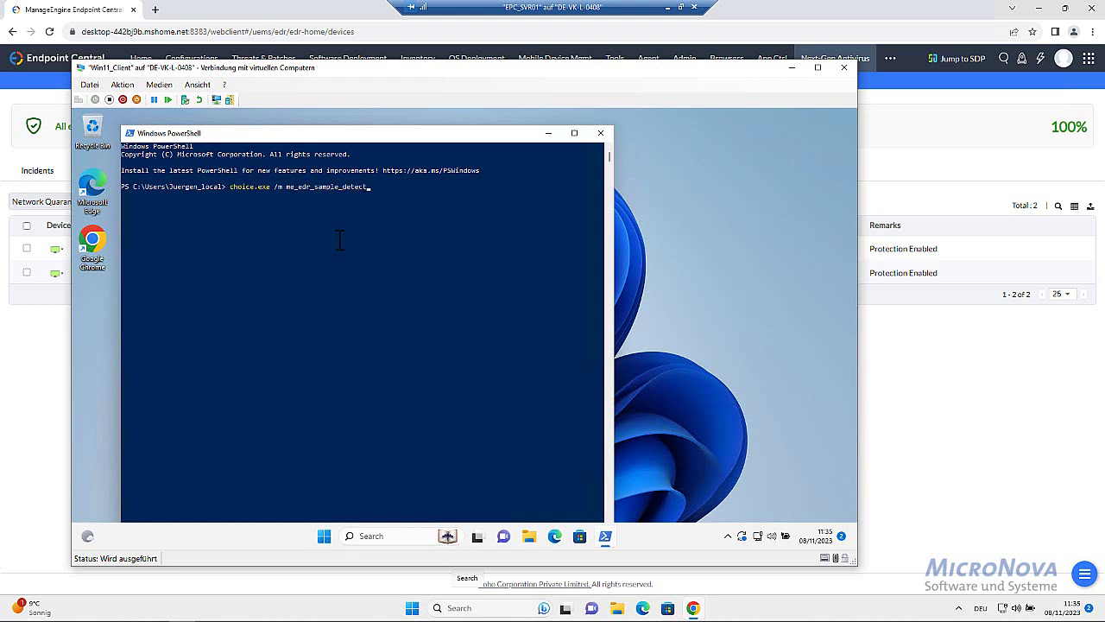
key("Return")
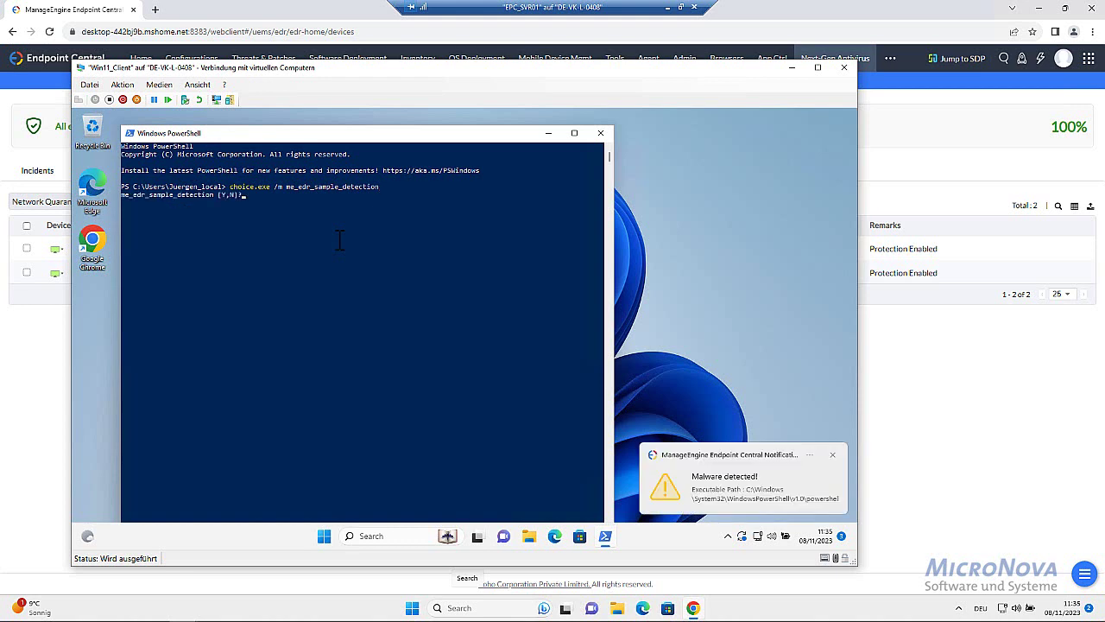
key("y")
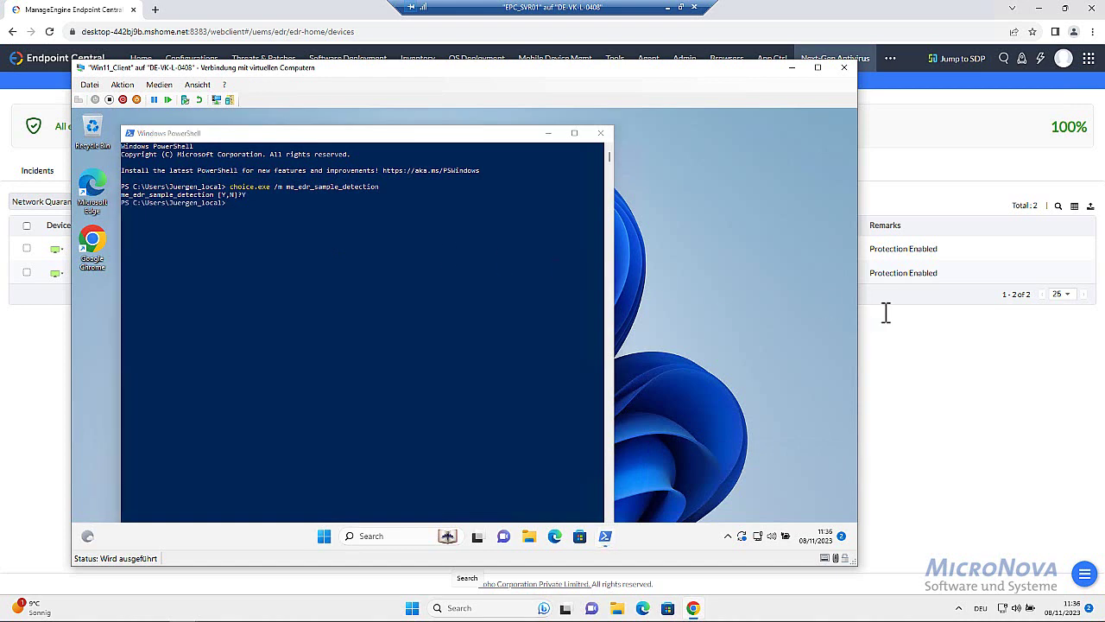
- Switch back to Endpoint Central, open the Next-Gen Antivirus incident list and check the actions available for the powershell.exe incident
left_click(945, 374)
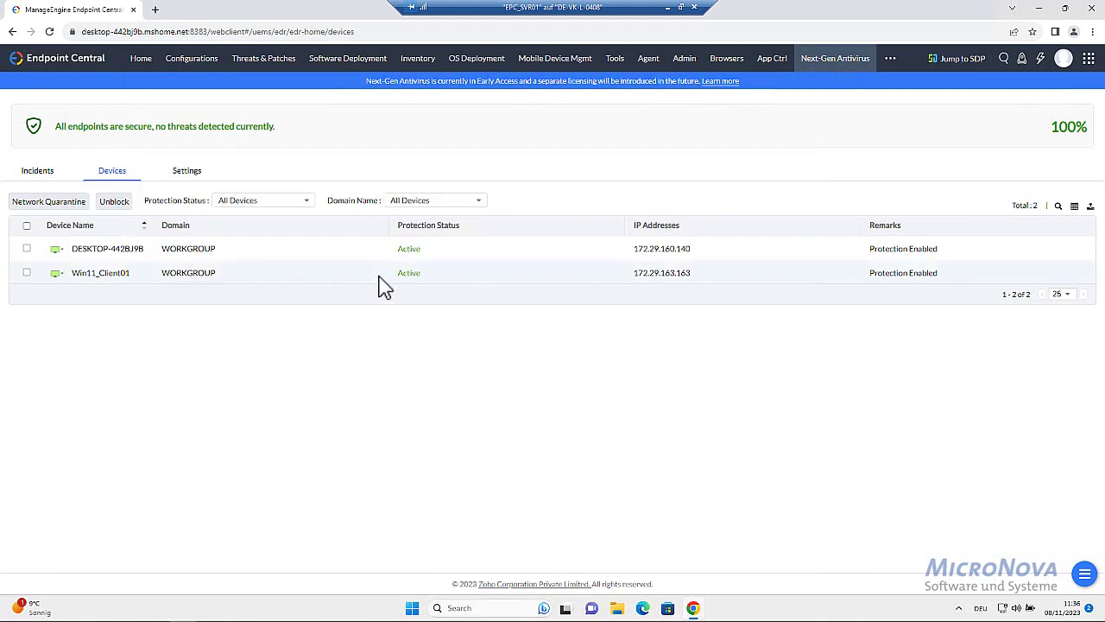
left_click(39, 175)
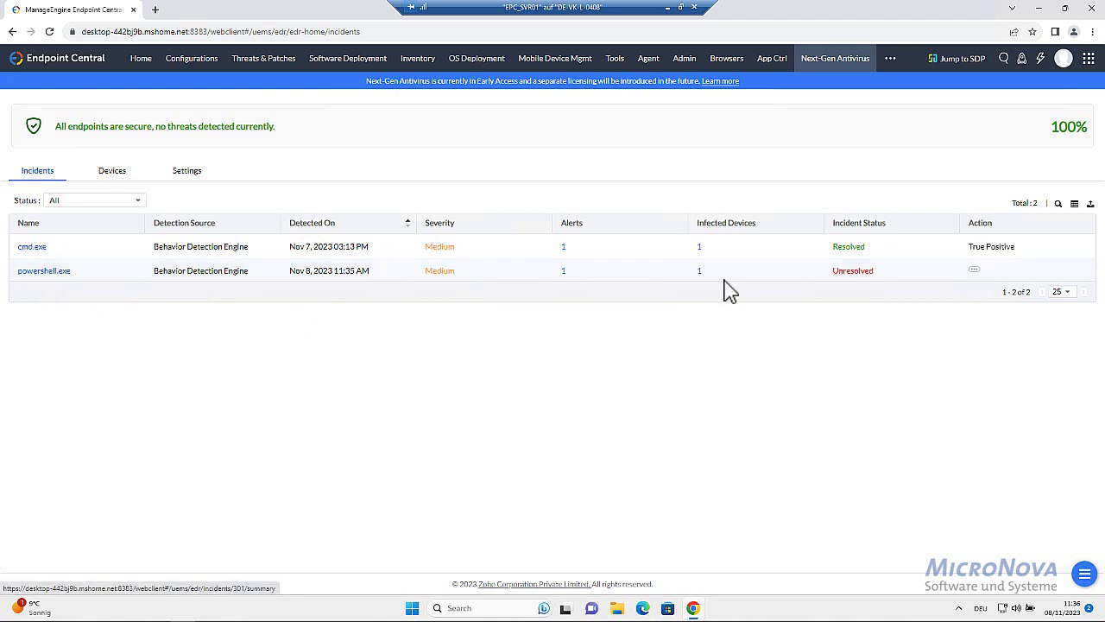
left_click(974, 270)
left_click(905, 344)
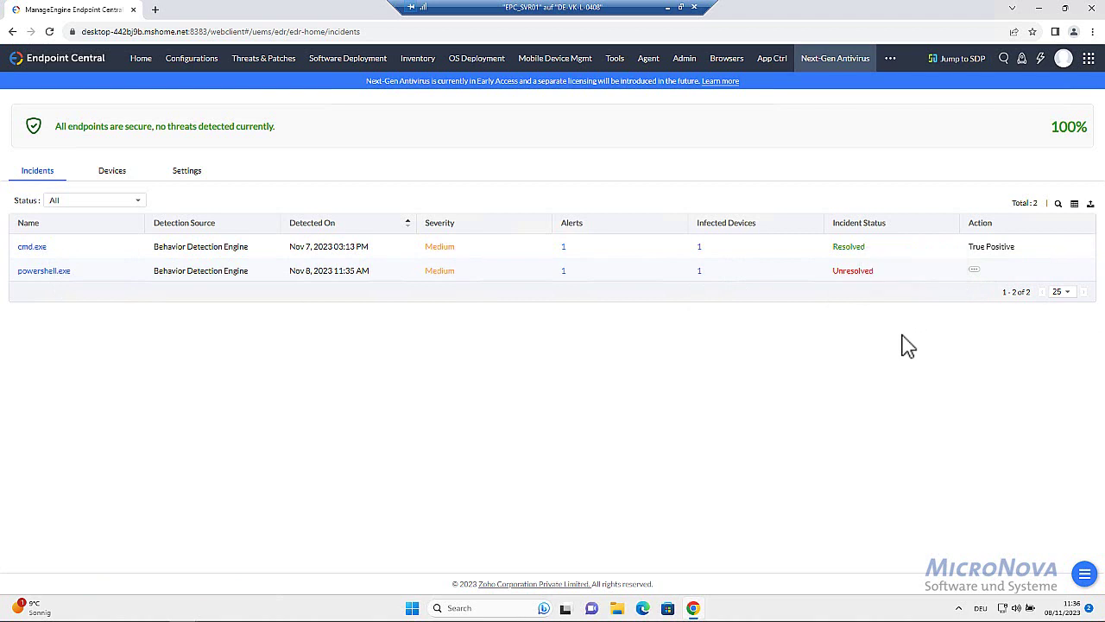
- Open the powershell.exe incident summary, look up its SHA-256 hash on VirusTotal and return to the incident
left_click(50, 272)
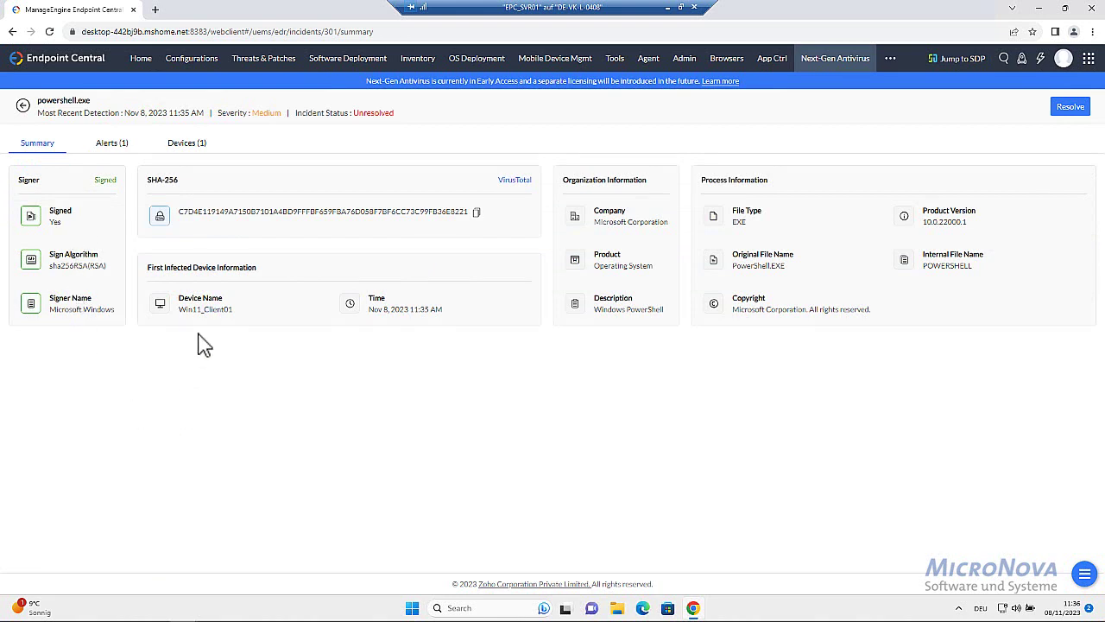
left_click(522, 182)
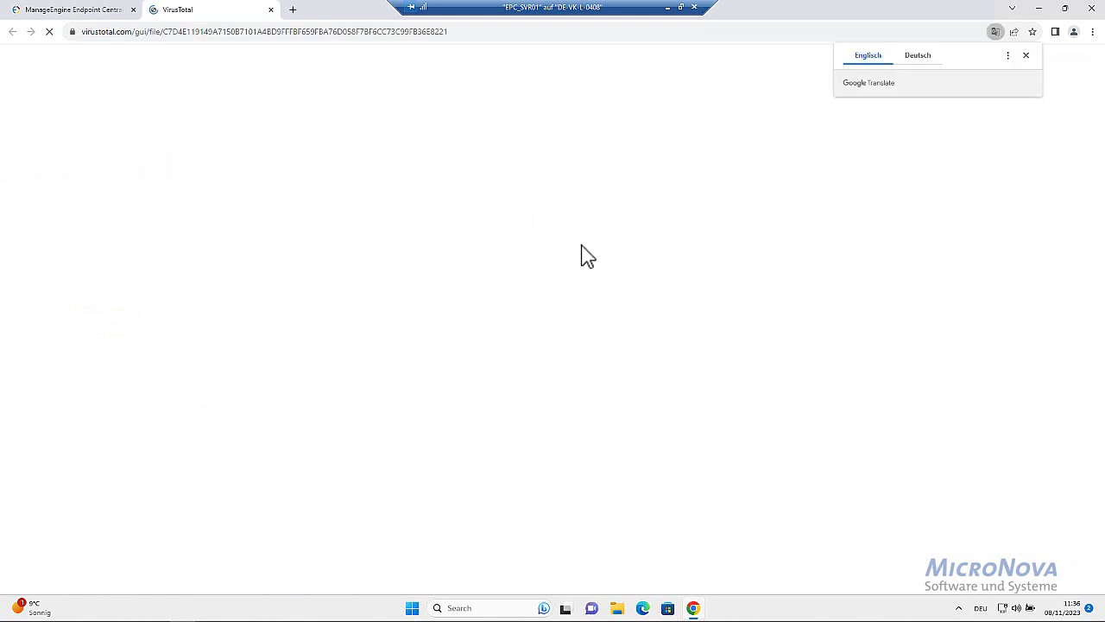
left_click(94, 10)
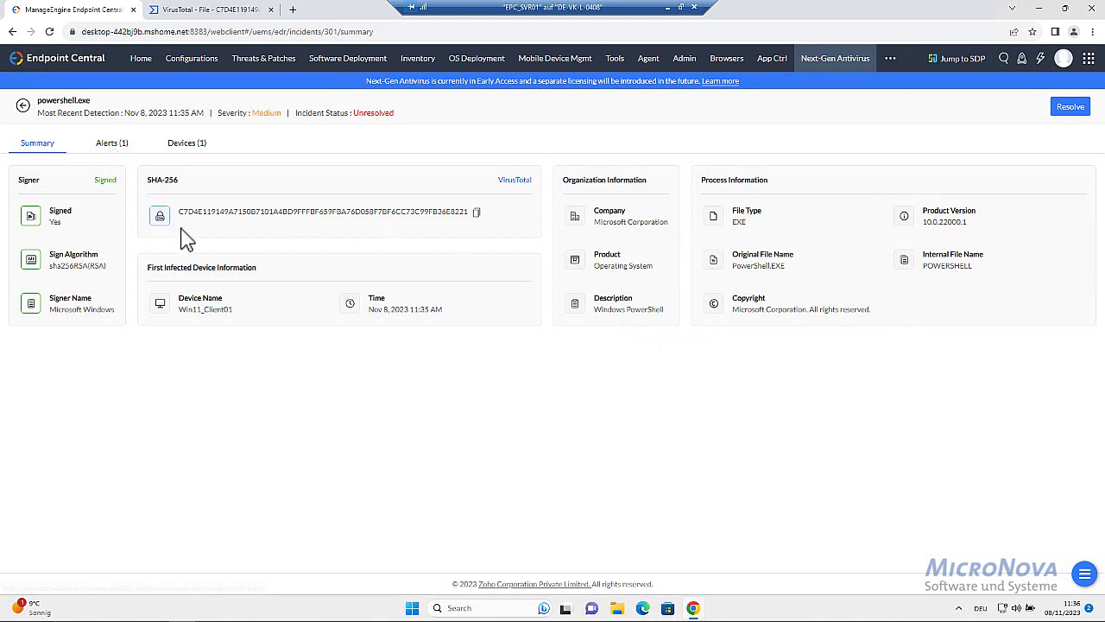
- Examine the incident's alert details and the actions offered for Win11_Client01, and open the incident's list of affected devices
left_click(117, 161)
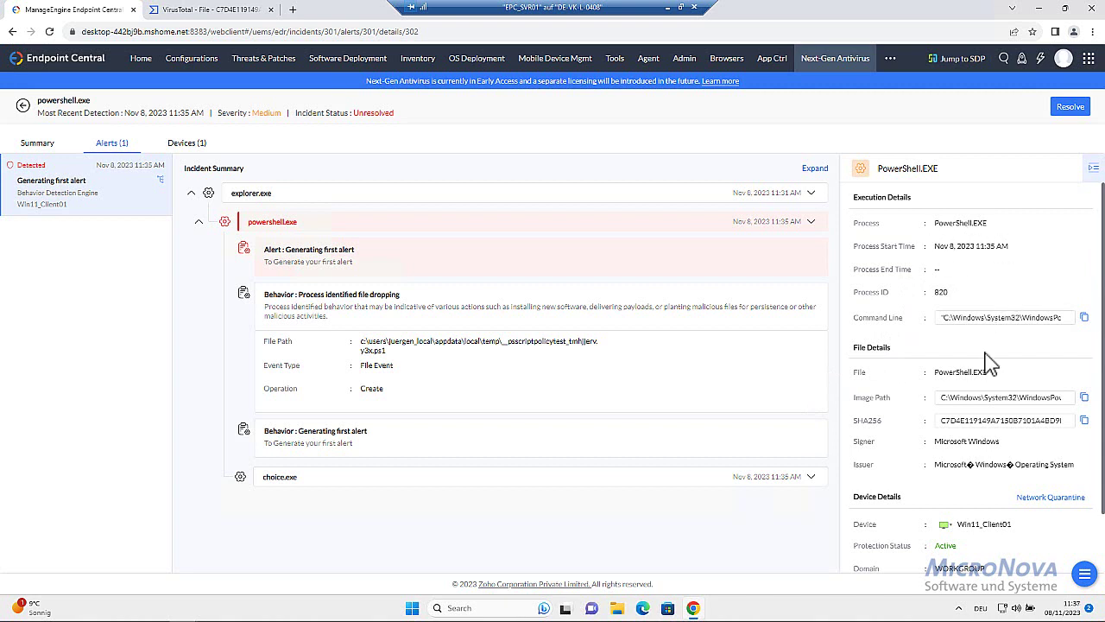
scroll(941, 449, "down", 2)
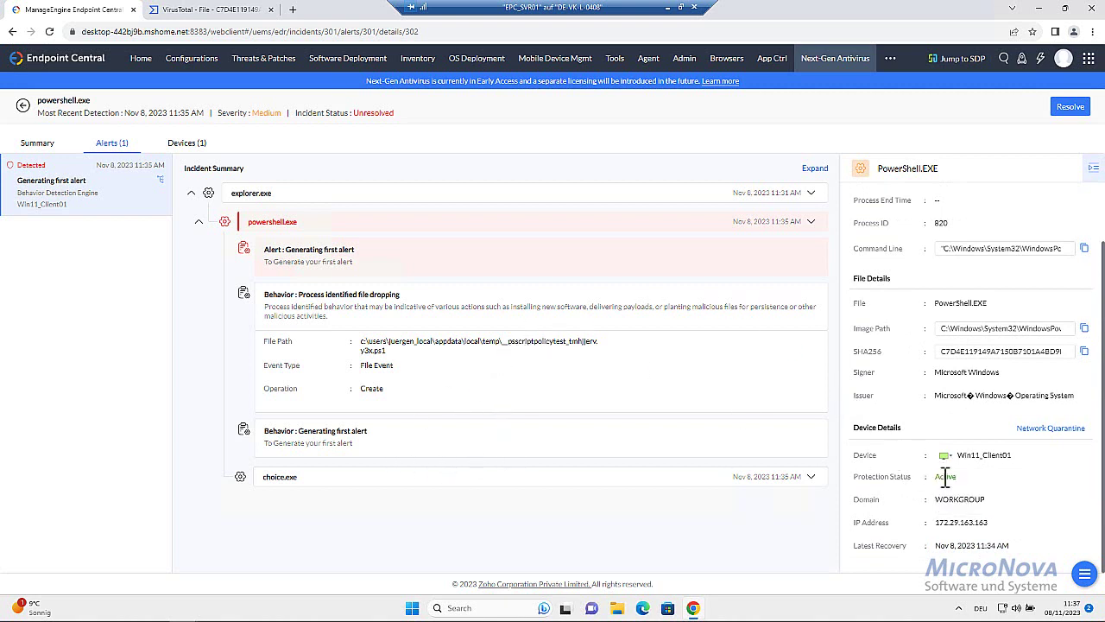
mouse_move(955, 469)
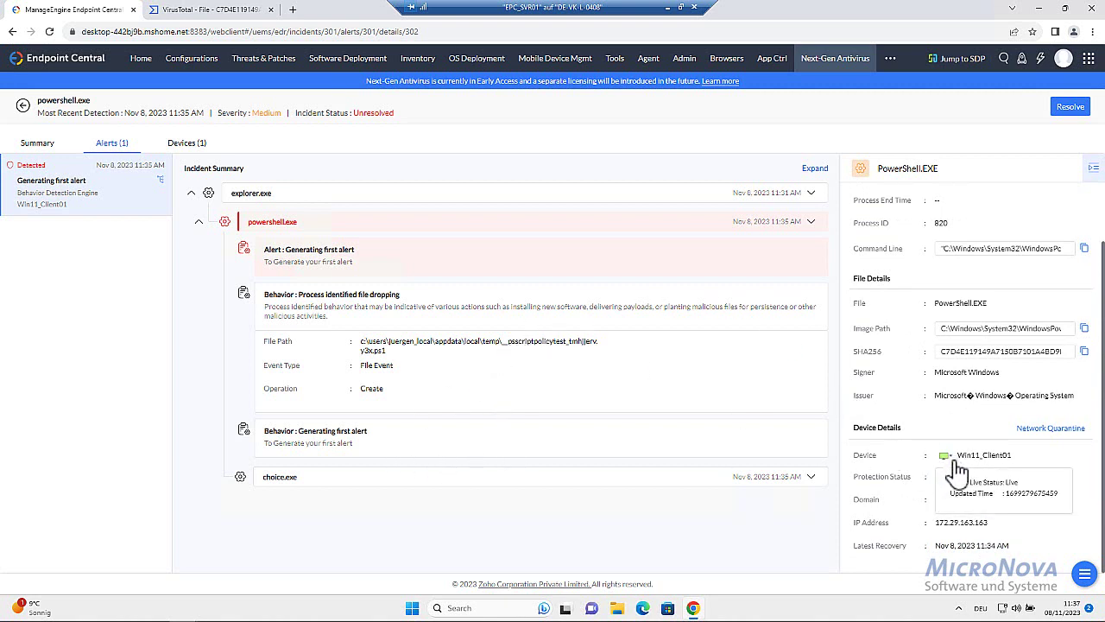
left_click(955, 466)
mouse_move(976, 354)
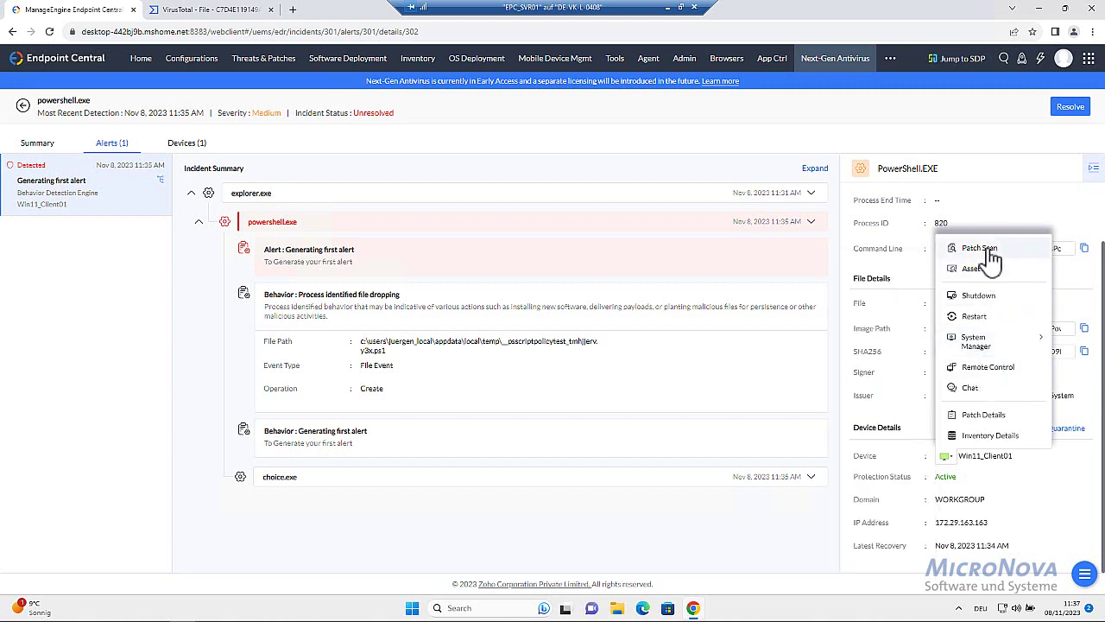
left_click(542, 529)
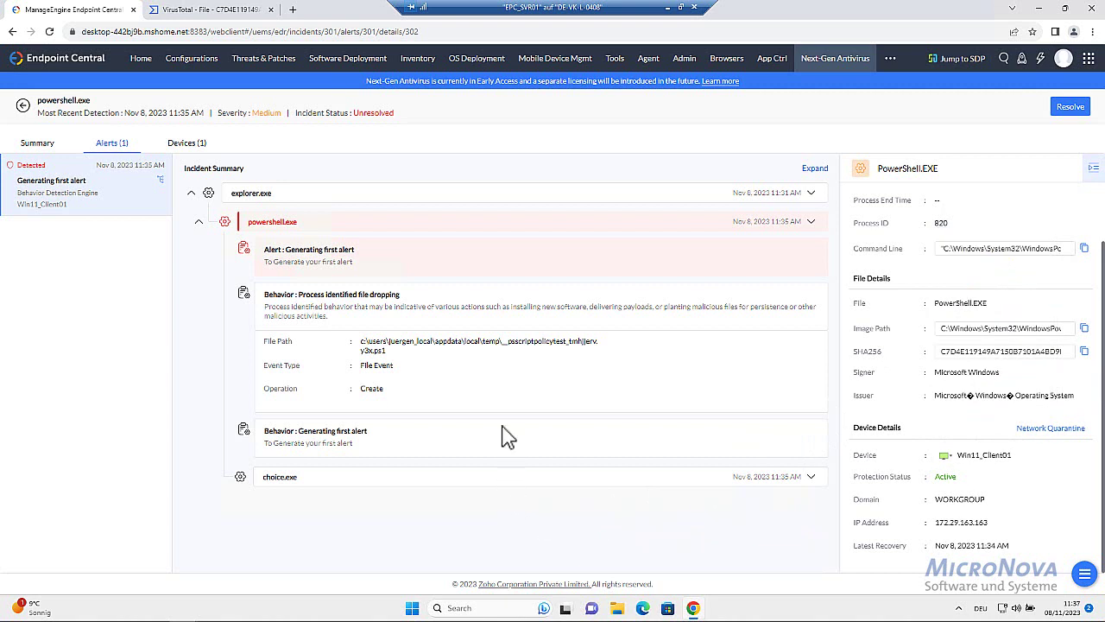
left_click(192, 148)
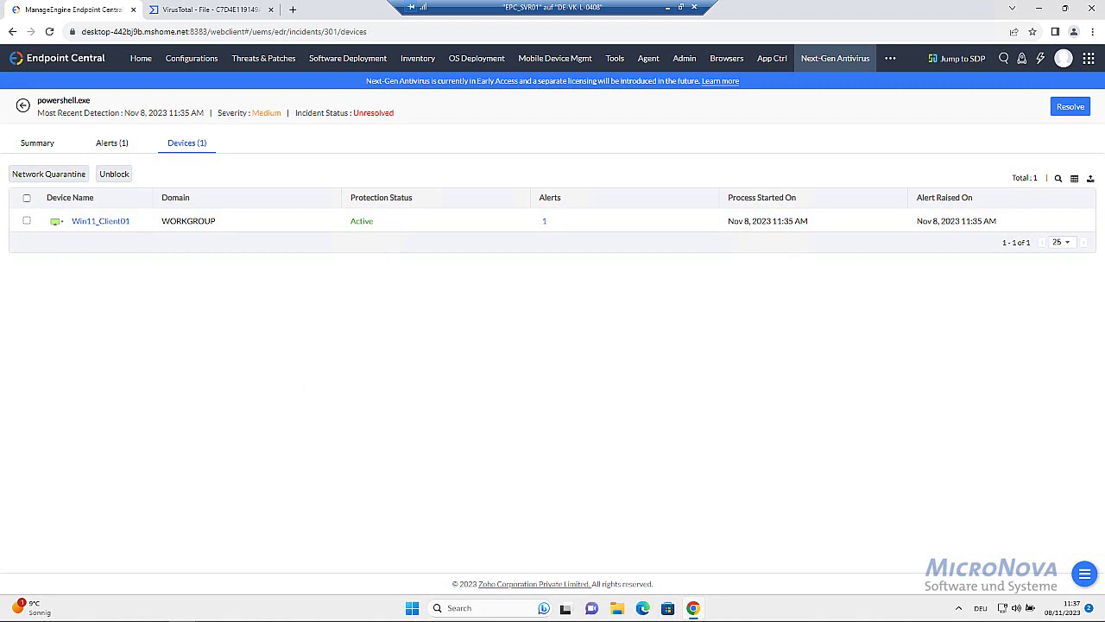
- Switch to the Win11_Client virtual machine, close PowerShell and dismiss the OneDrive backup notification
mouse_move(328, 612)
mouse_move(183, 611)
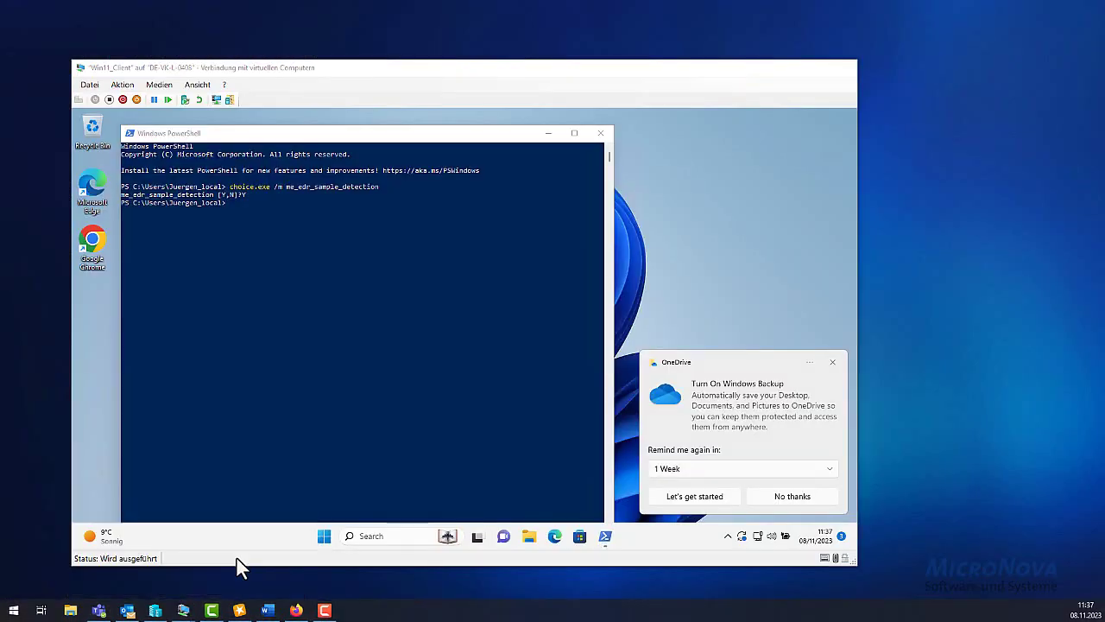
left_click(236, 557)
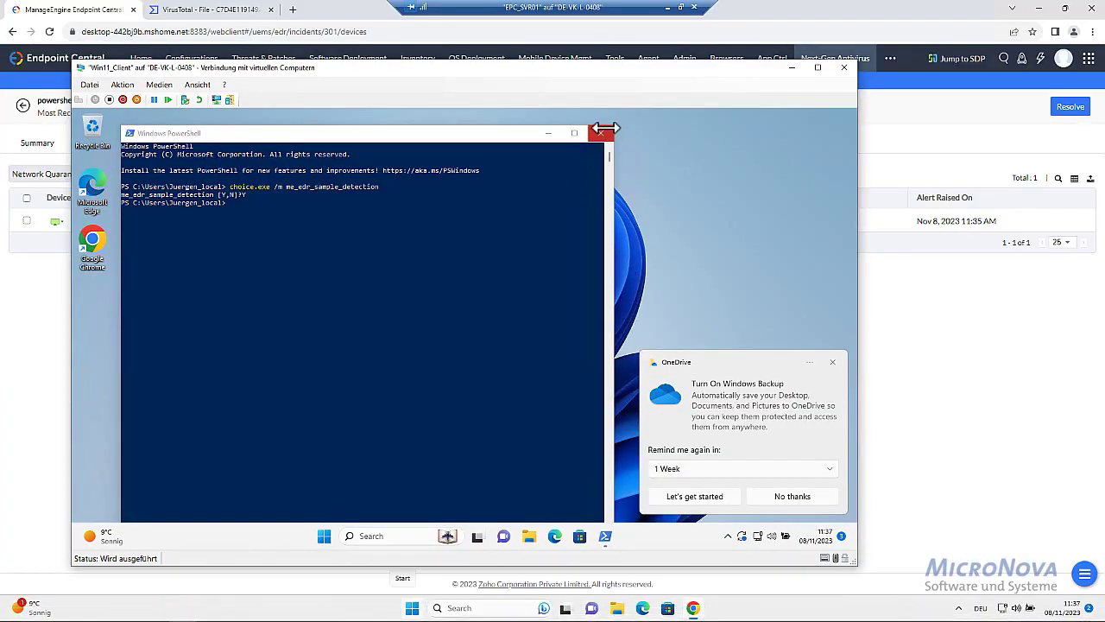
left_click(602, 132)
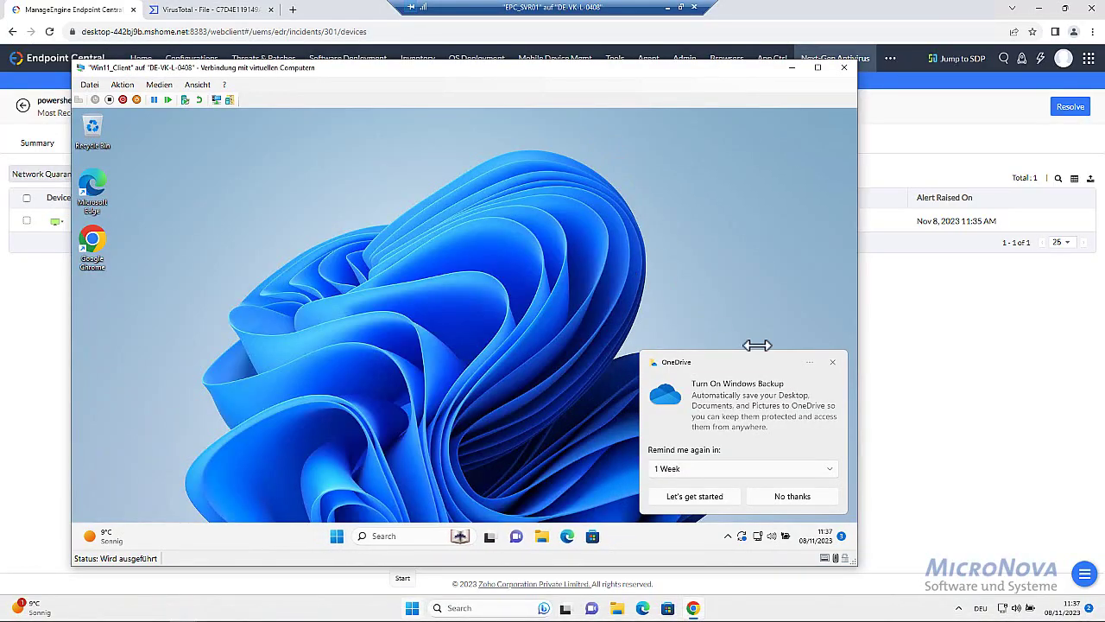
left_click(833, 361)
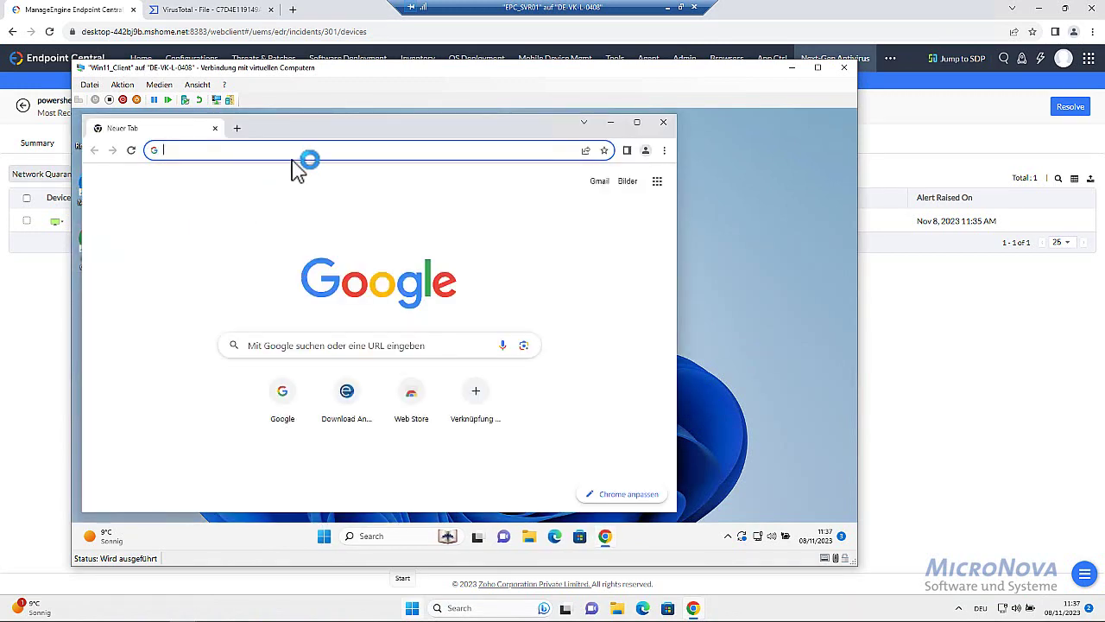
type("www.")
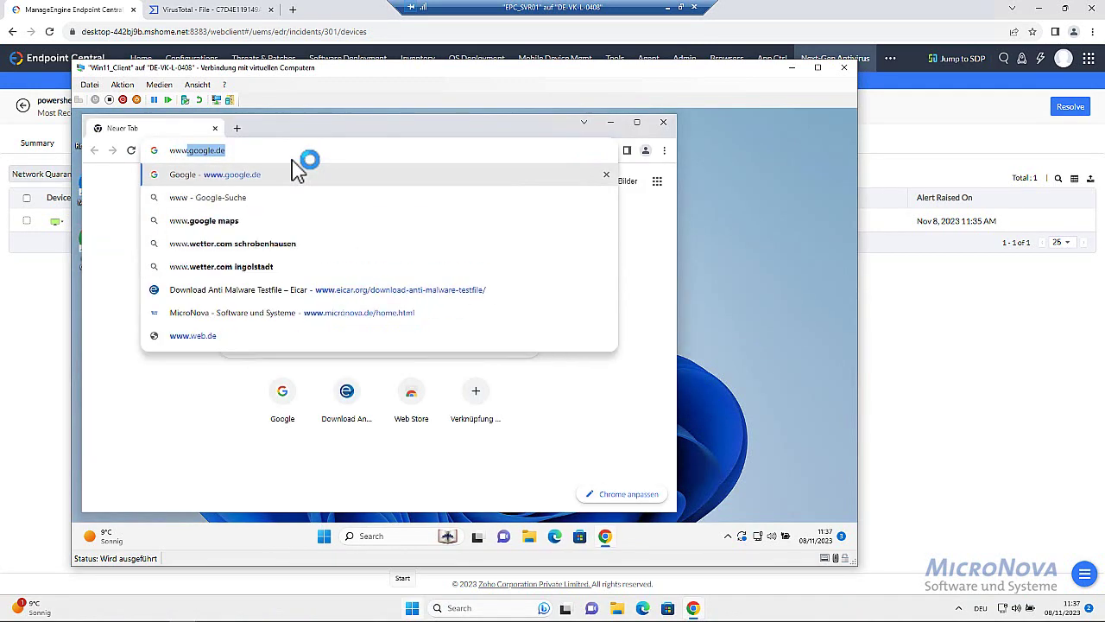
type("mi")
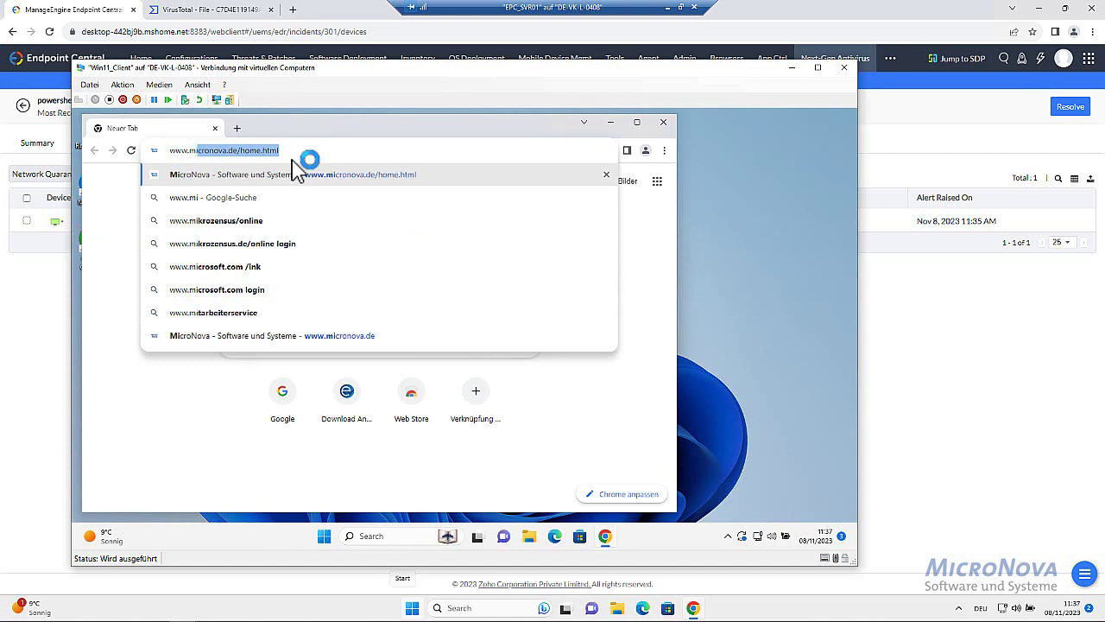
type("crono")
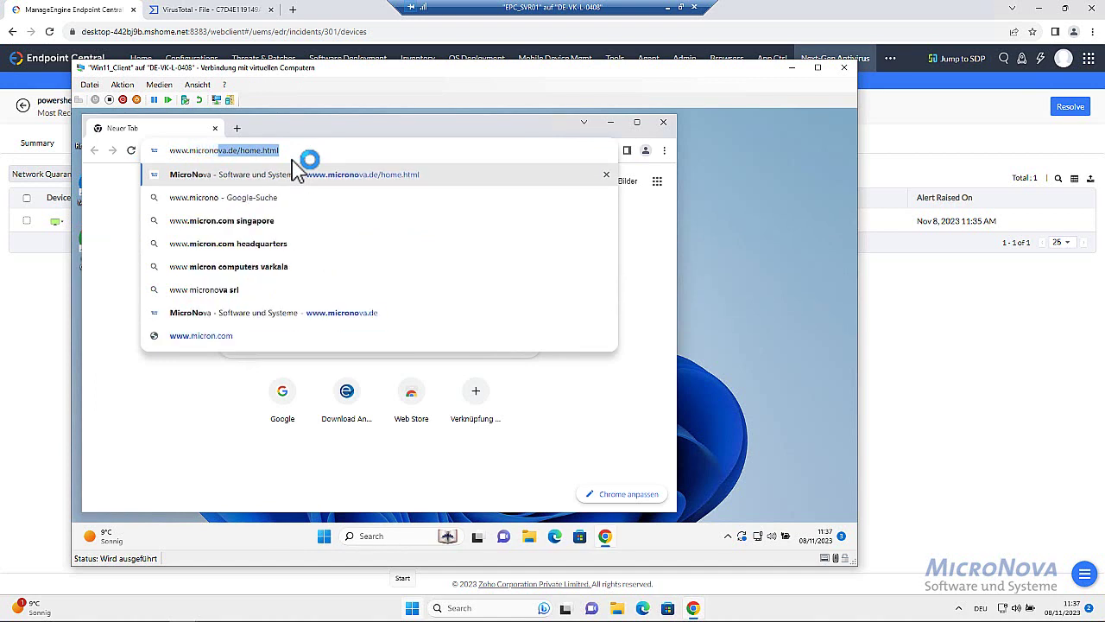
type("va.de")
key("Delete")
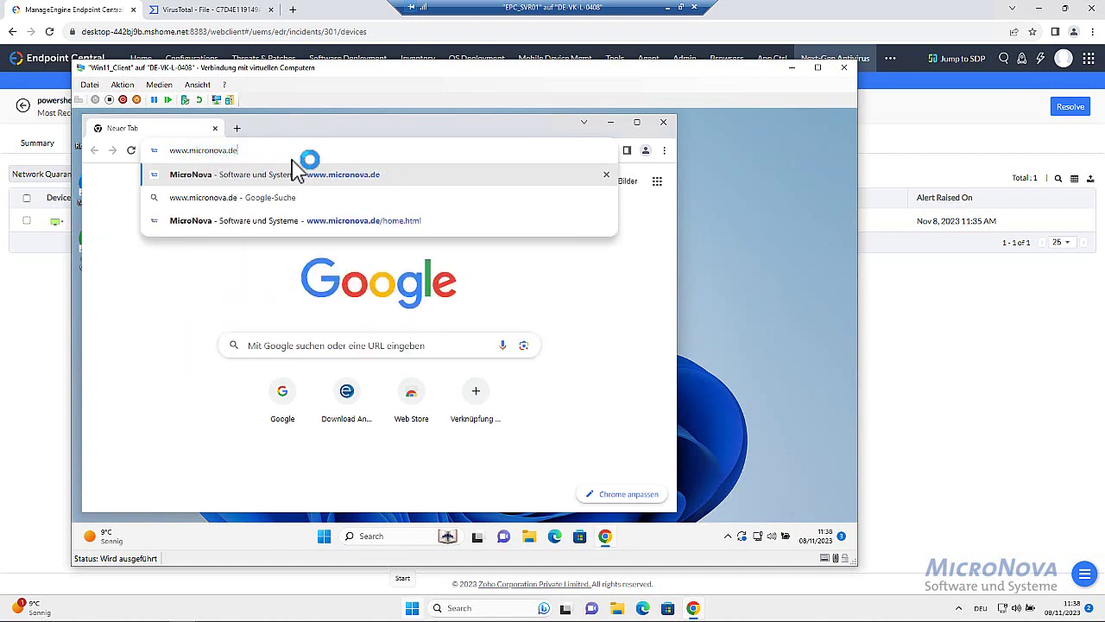
key("Return")
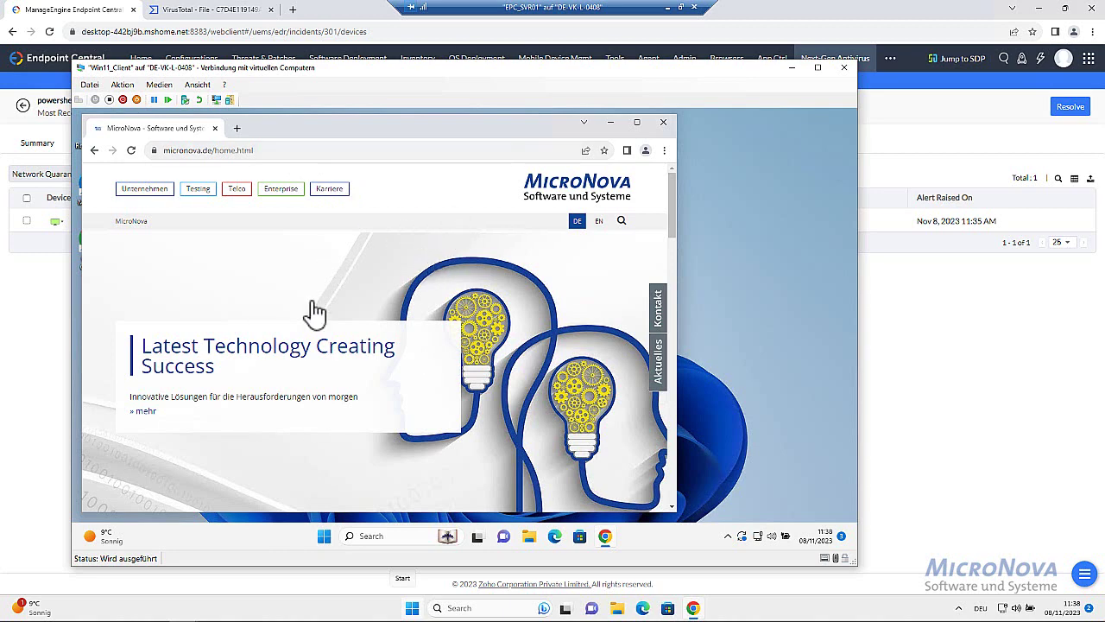
- Switch back to Endpoint Central and place Win11_Client01 in network quarantine from the incident's device list
left_click(15, 341)
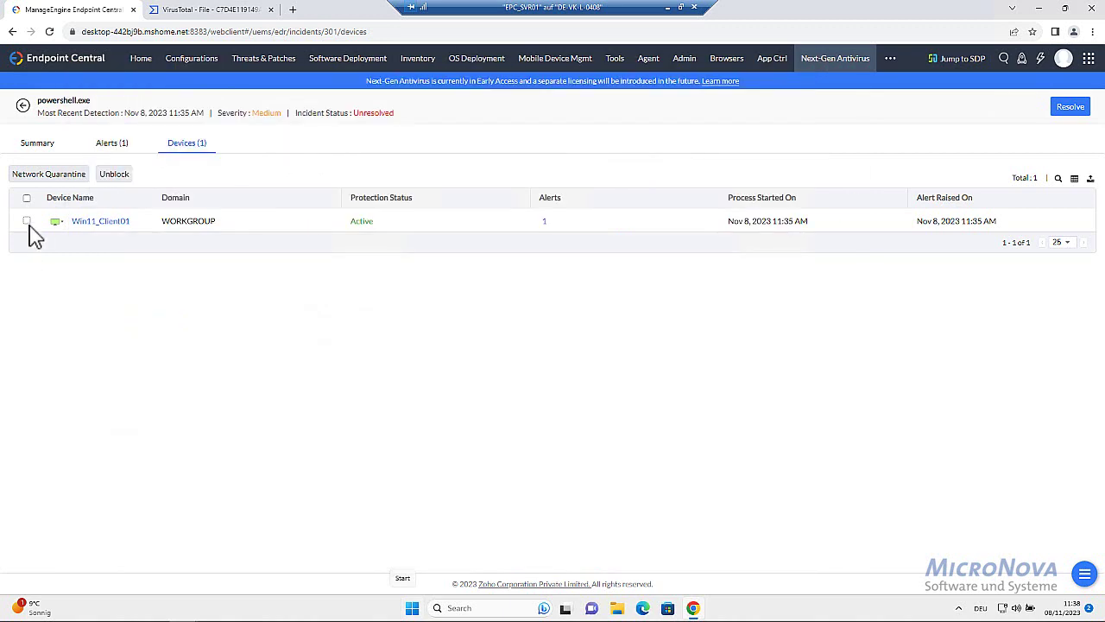
left_click(26, 221)
left_click(40, 177)
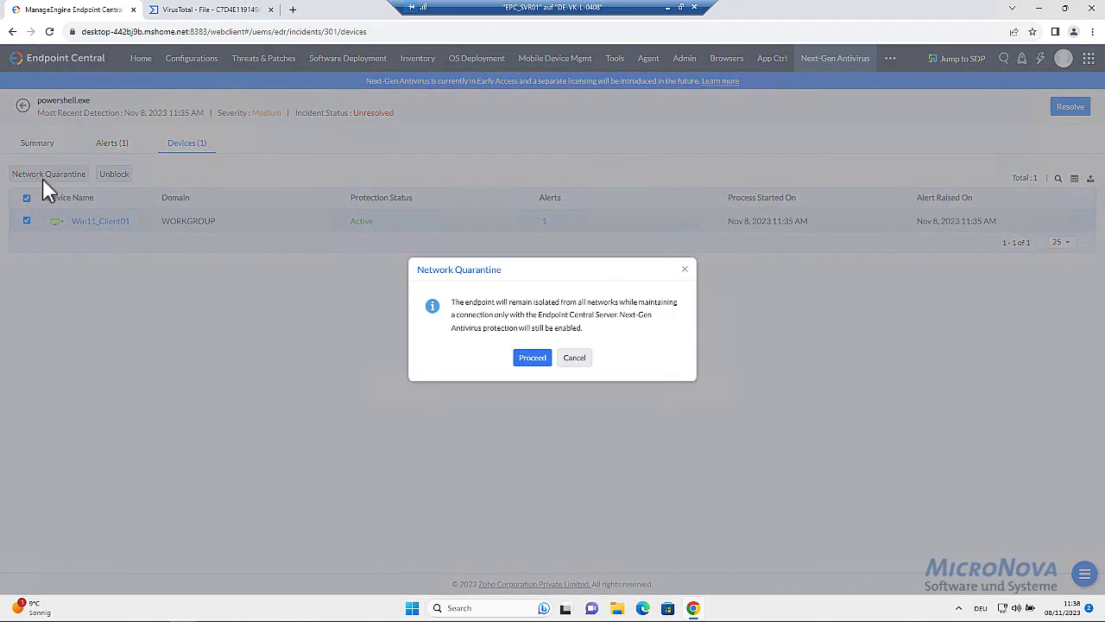
left_click(533, 359)
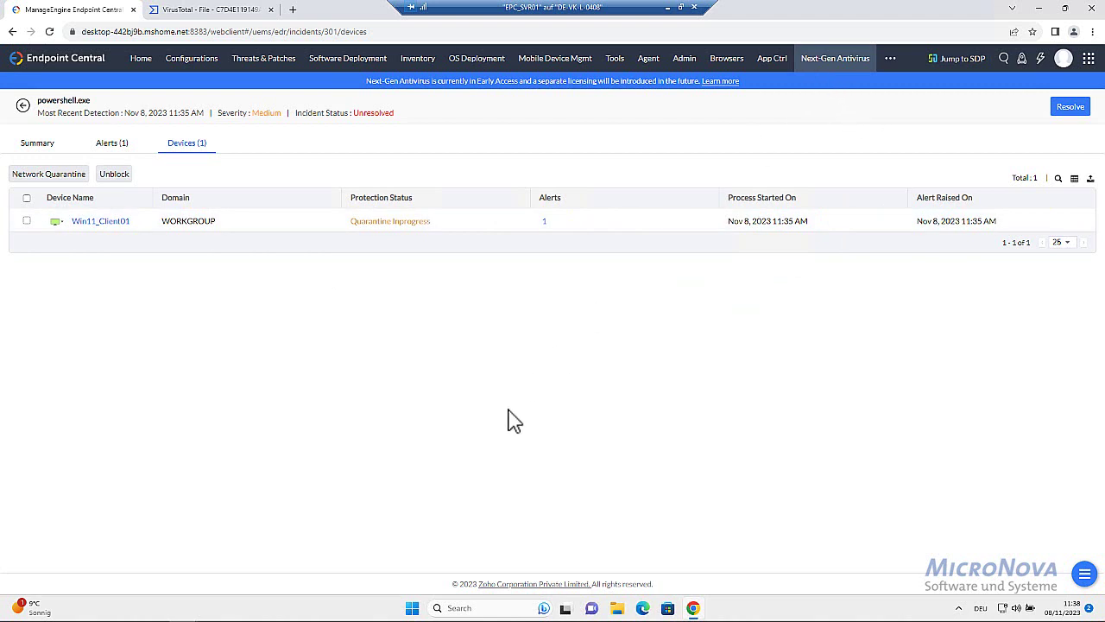
- Switch to the Win11_Client virtual machine and reload the MicroNova home page to test the network isolation
mouse_move(268, 614)
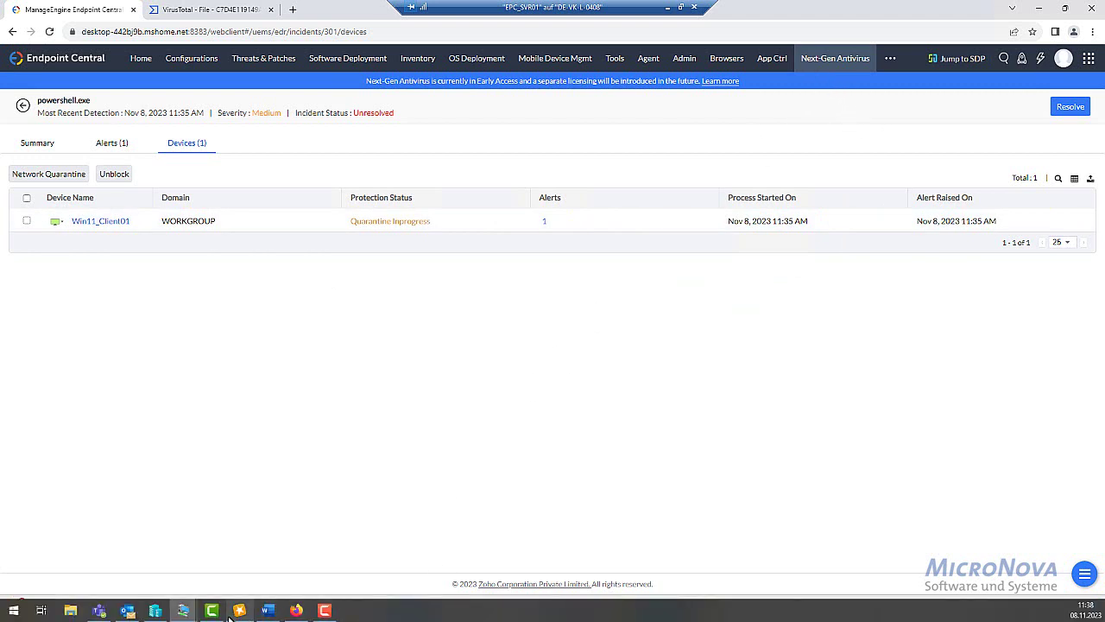
mouse_move(184, 611)
left_click(230, 550)
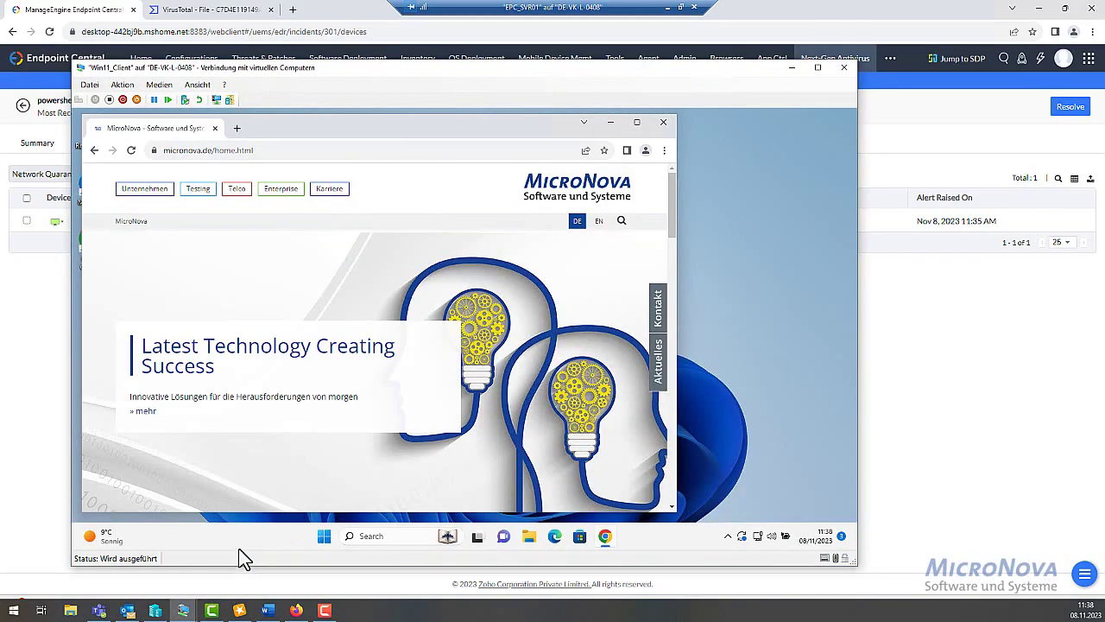
left_click(131, 151)
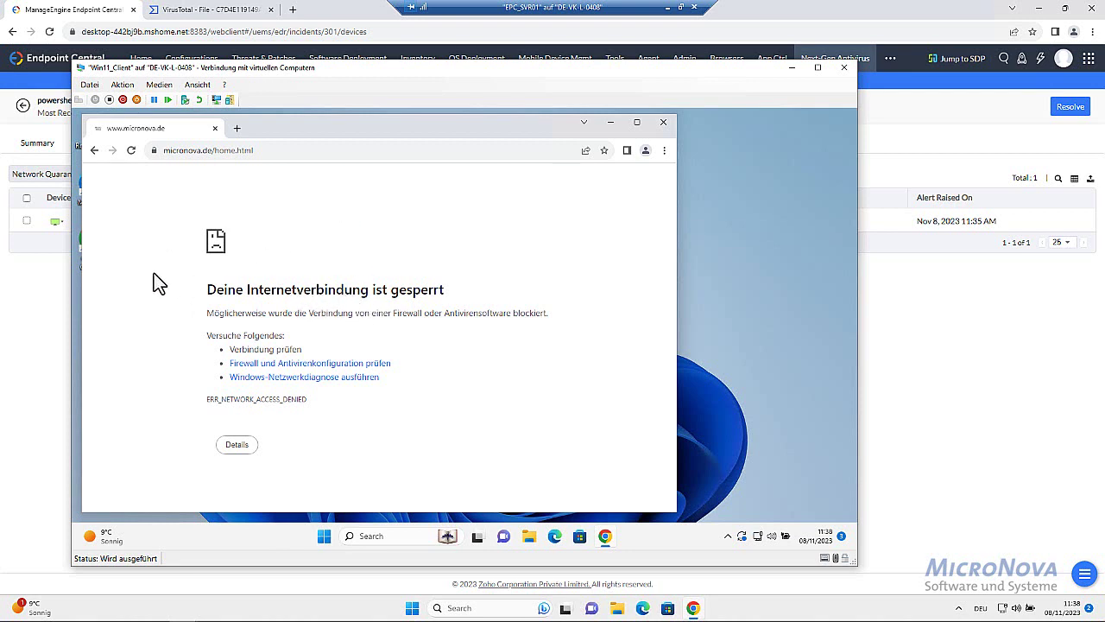
- Switch back to Endpoint Central and remove the network quarantine from Win11_Client01
left_click(43, 326)
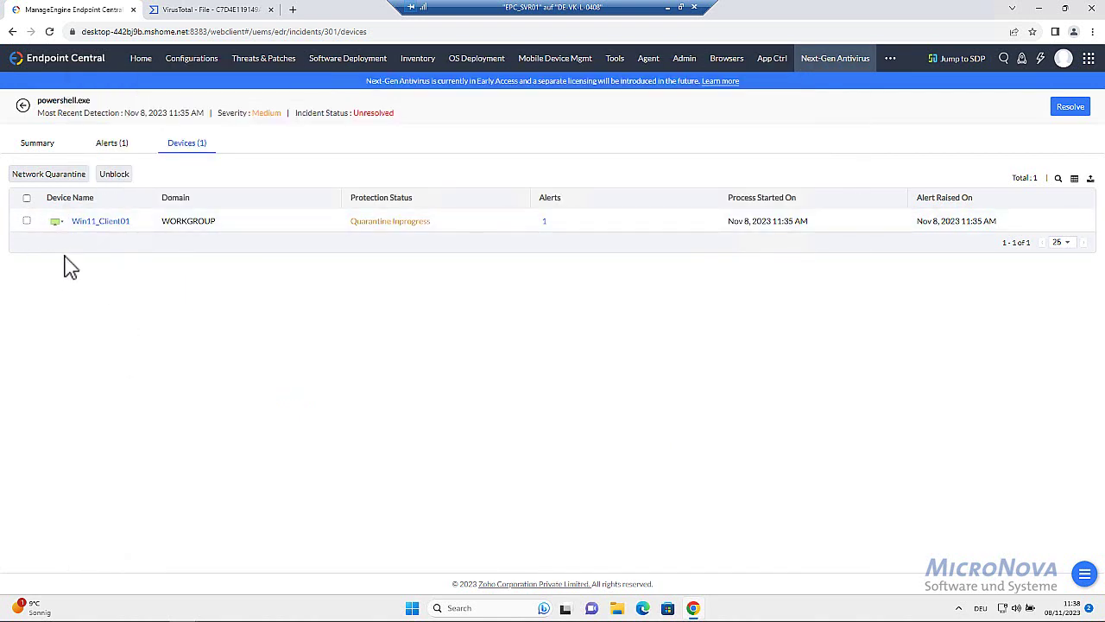
left_click(26, 222)
left_click(112, 175)
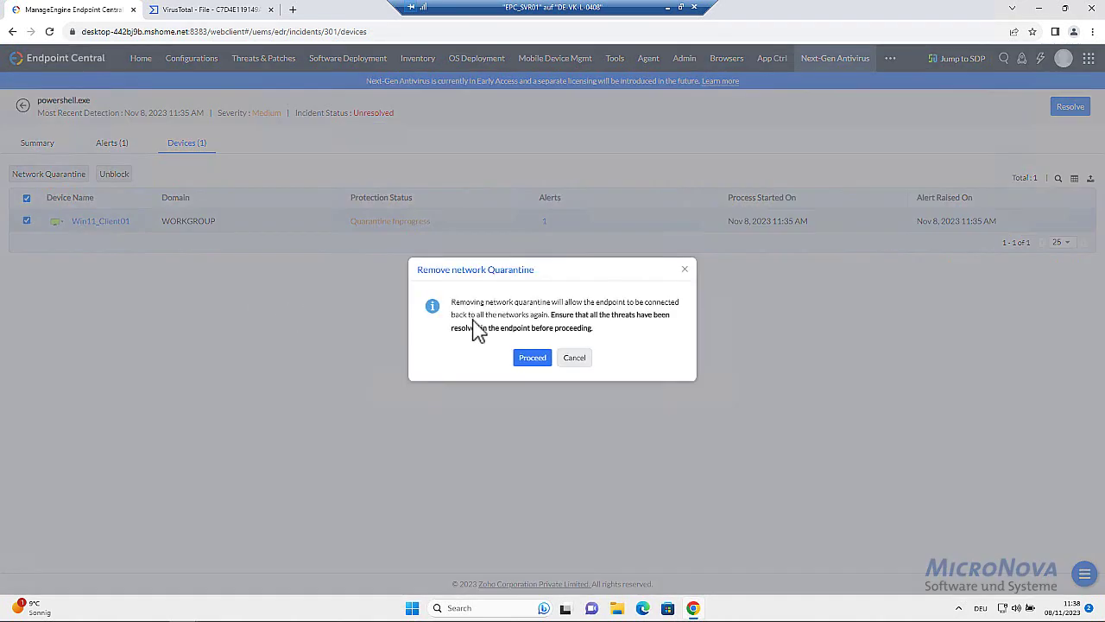
left_click(532, 358)
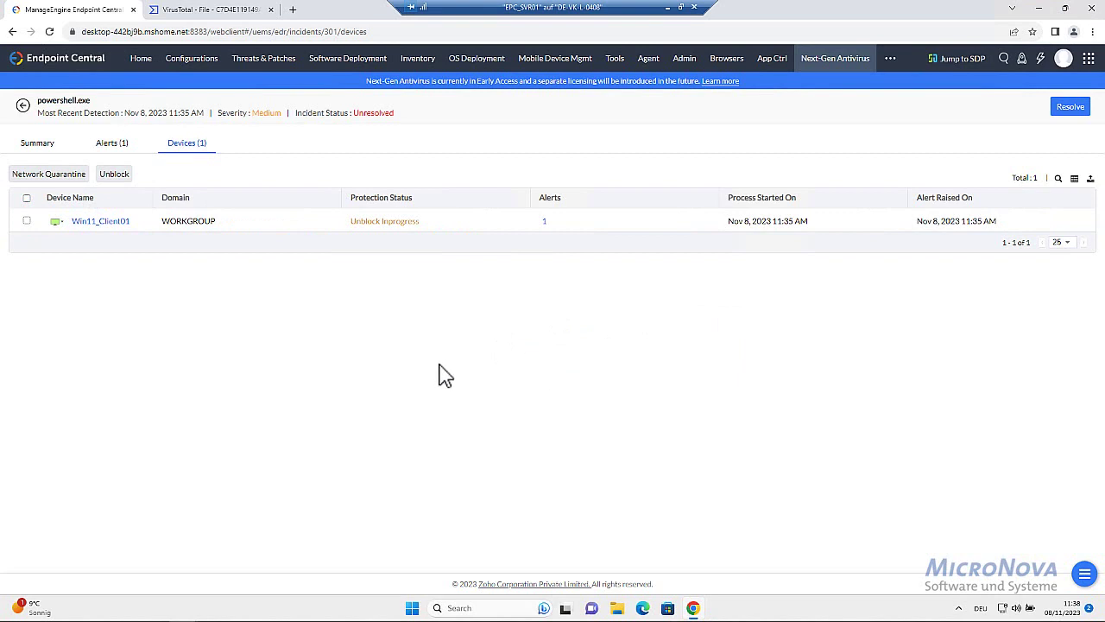
- Switch to the Win11_Client virtual machine and reload the MicroNova home page to check that internet access is restored
mouse_move(345, 617)
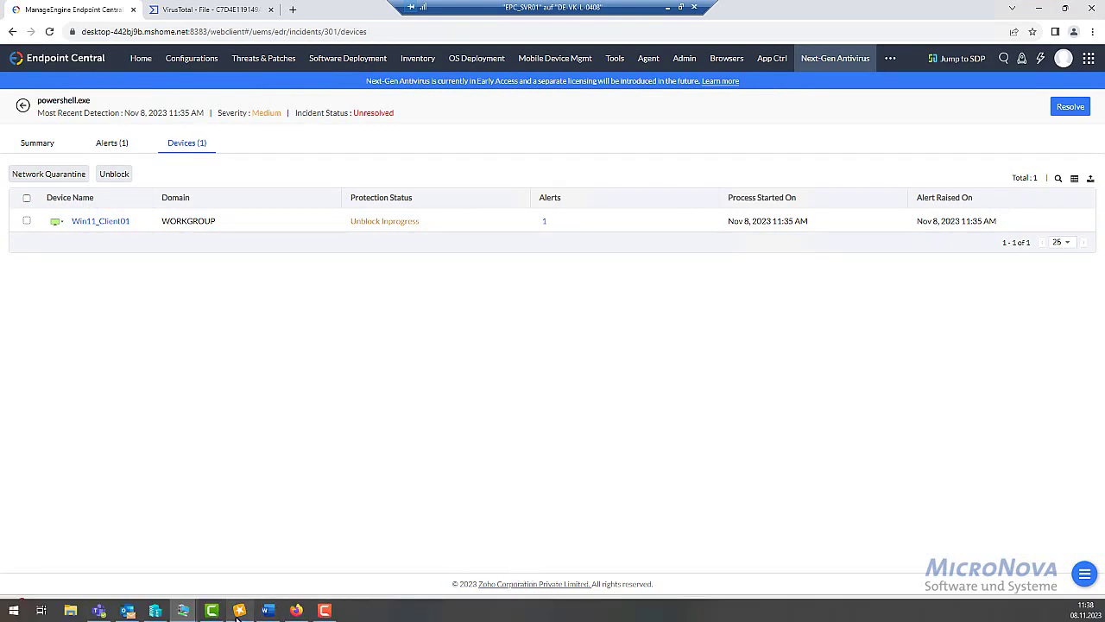
mouse_move(183, 611)
left_click(216, 568)
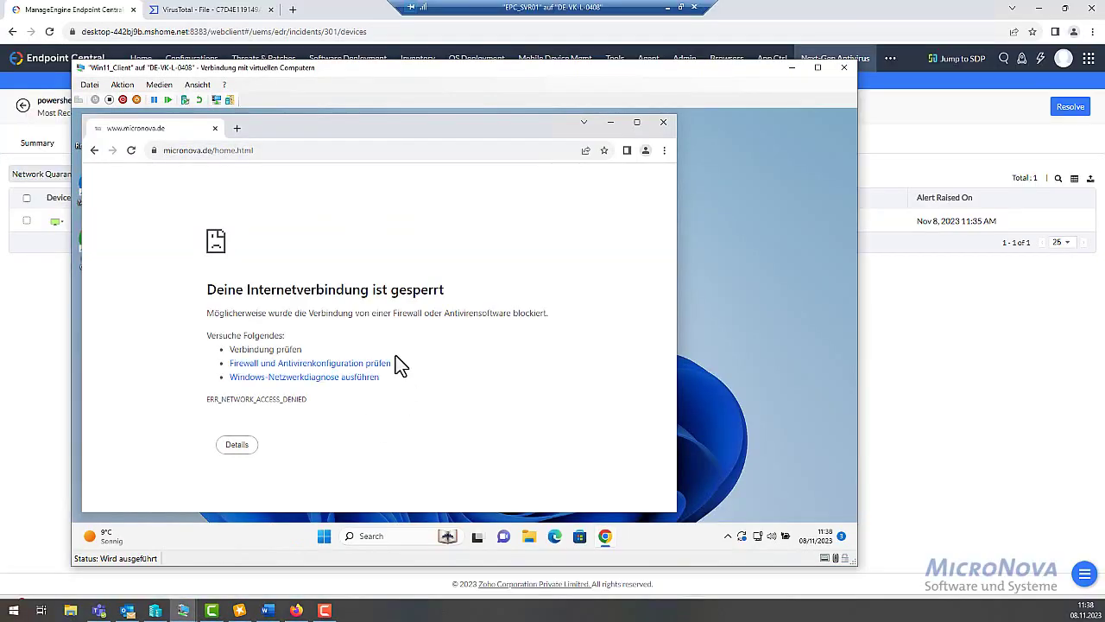
left_click(132, 151)
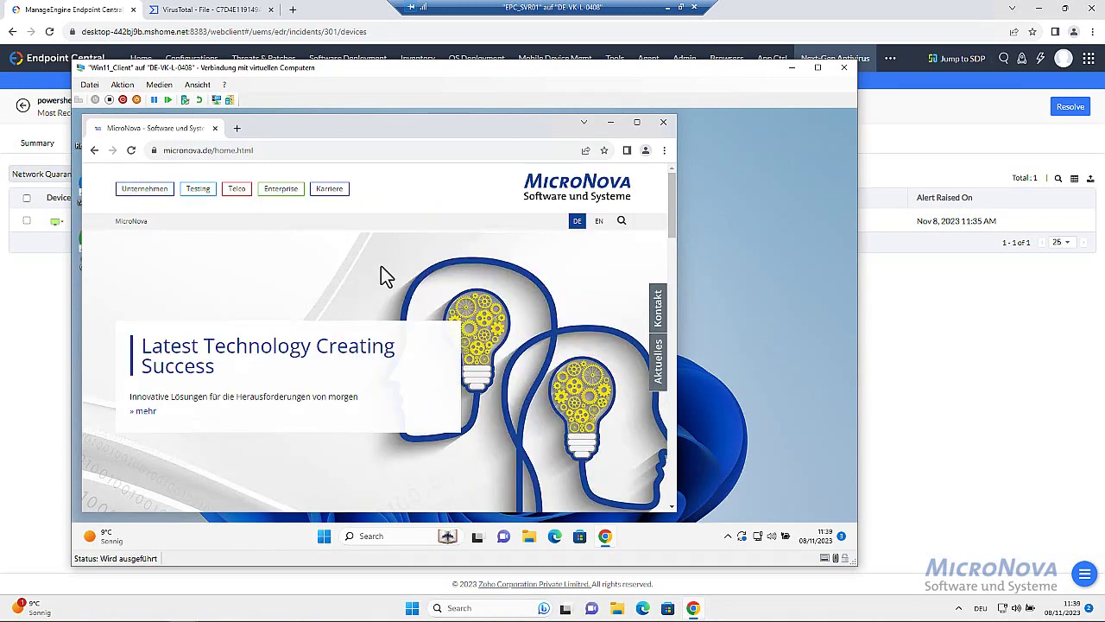
- Switch back to Endpoint Central's incident list and view the true or false positive marking options for the powershell.exe incident
left_click(25, 312)
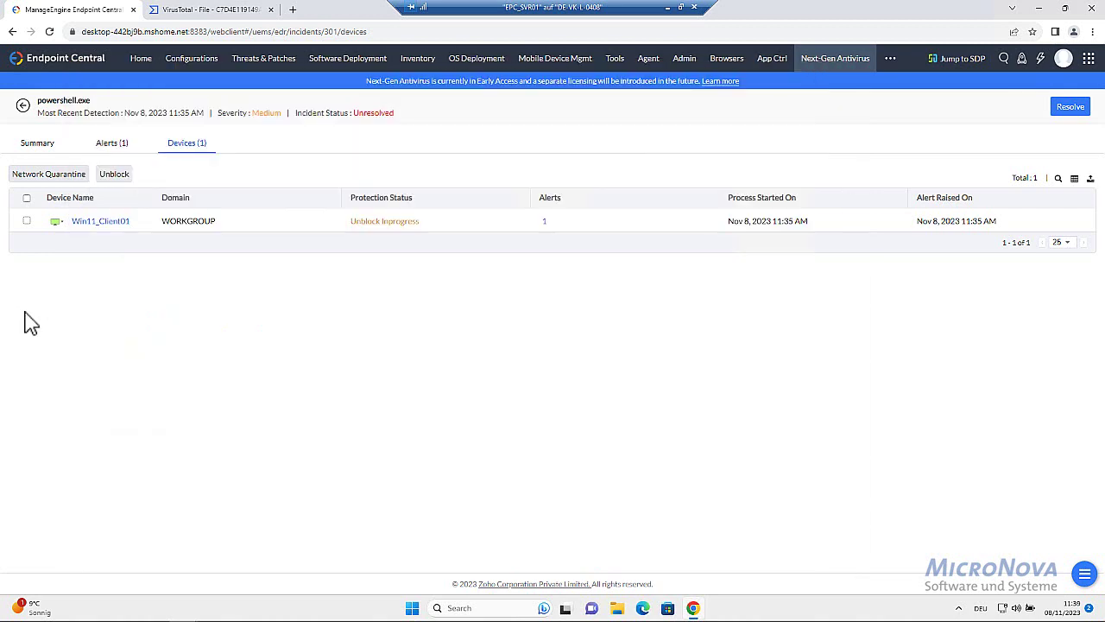
left_click(38, 152)
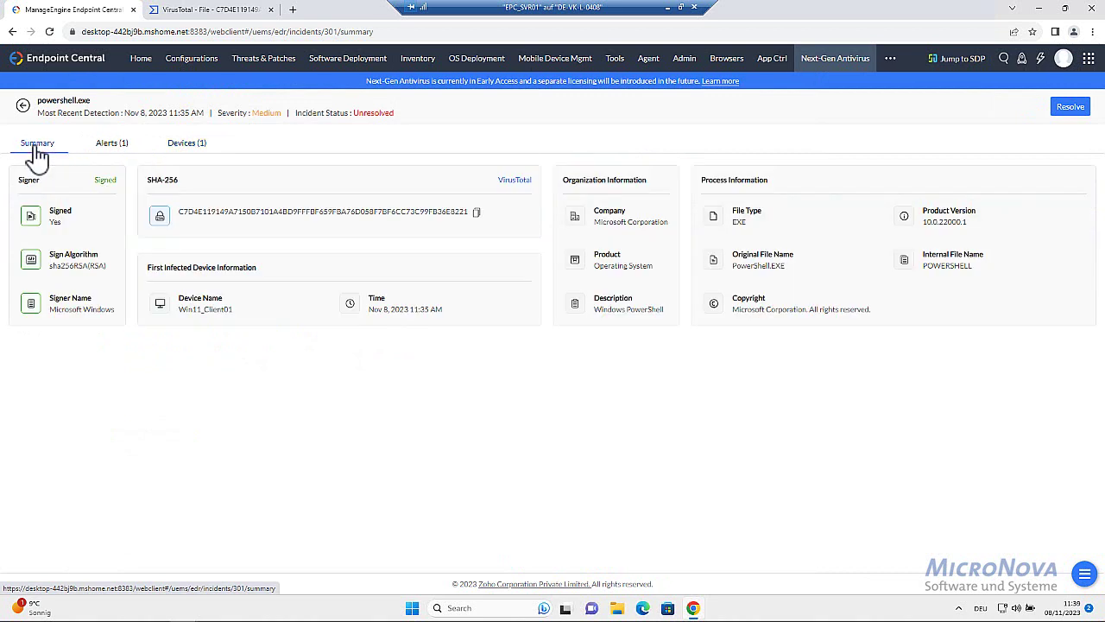
left_click(23, 106)
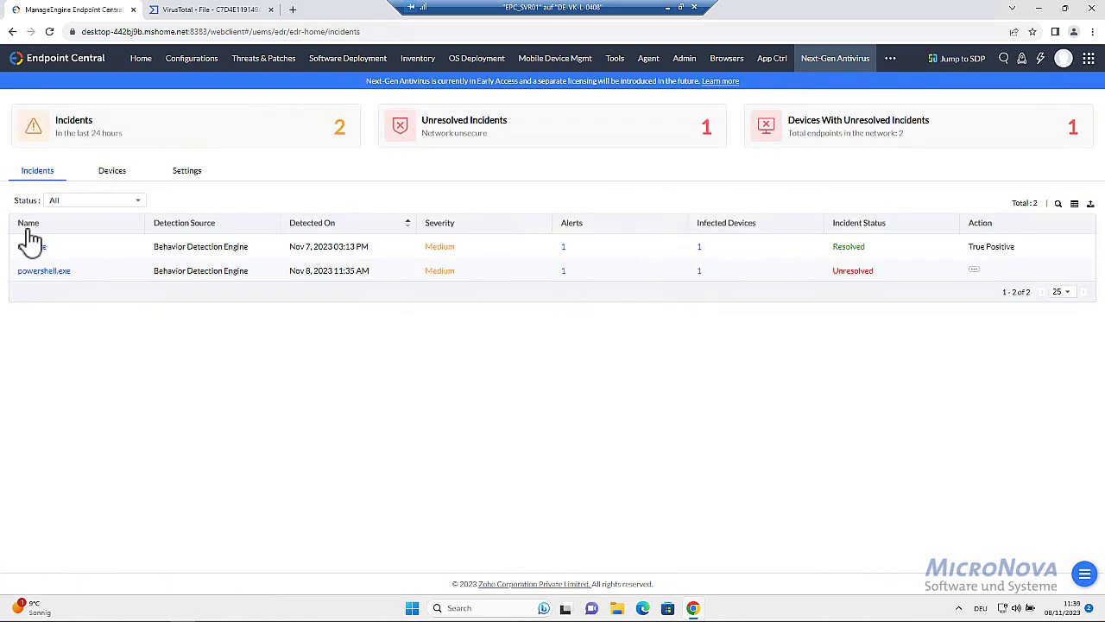
left_click(973, 269)
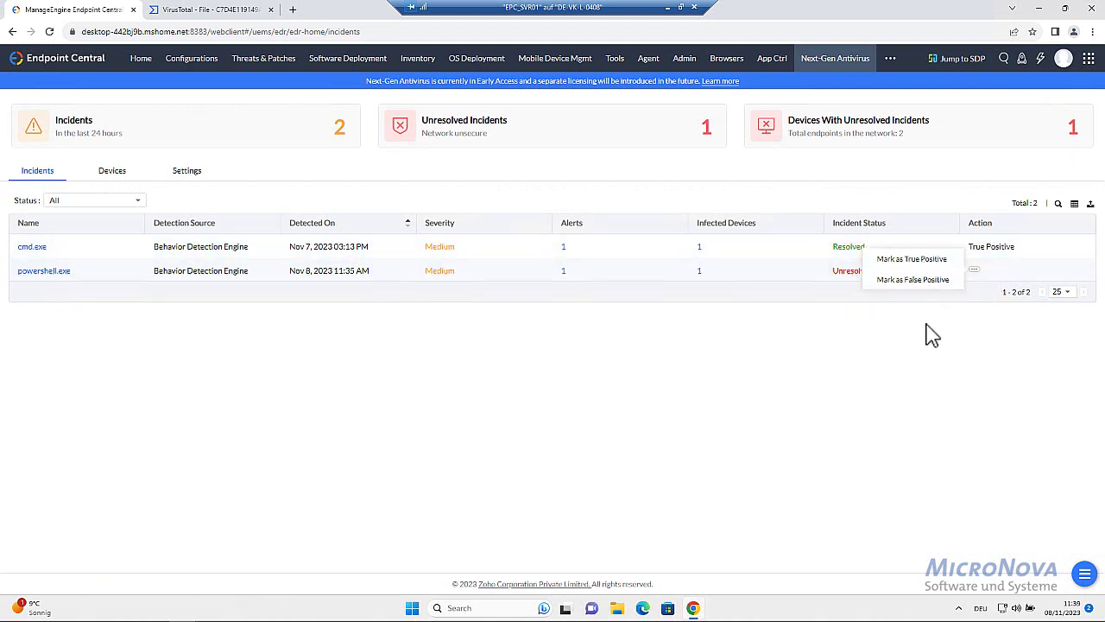
left_click(510, 399)
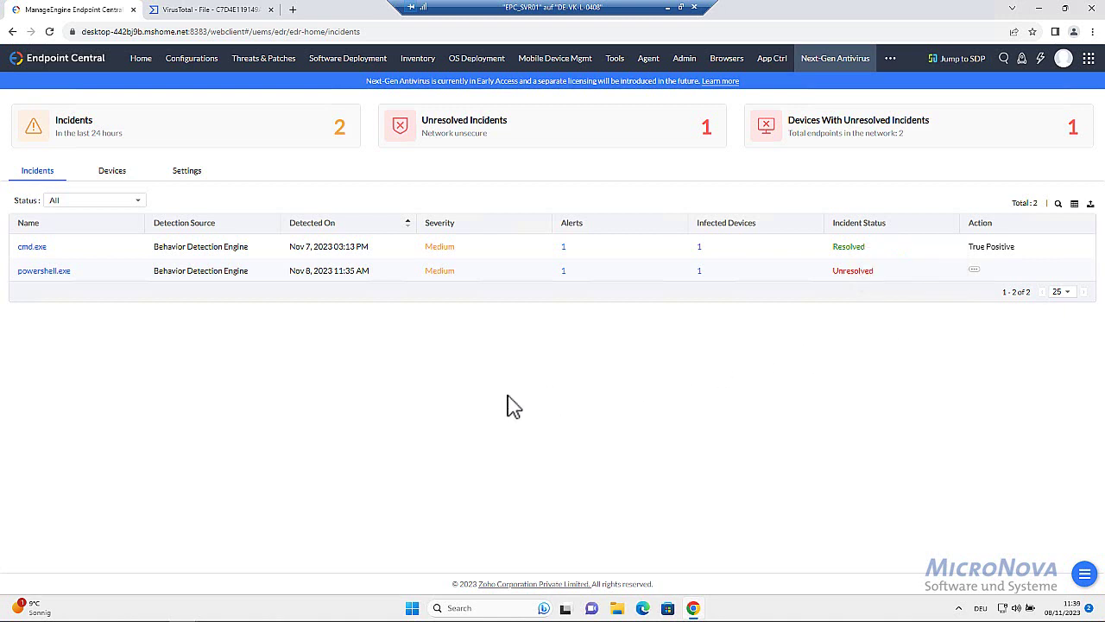